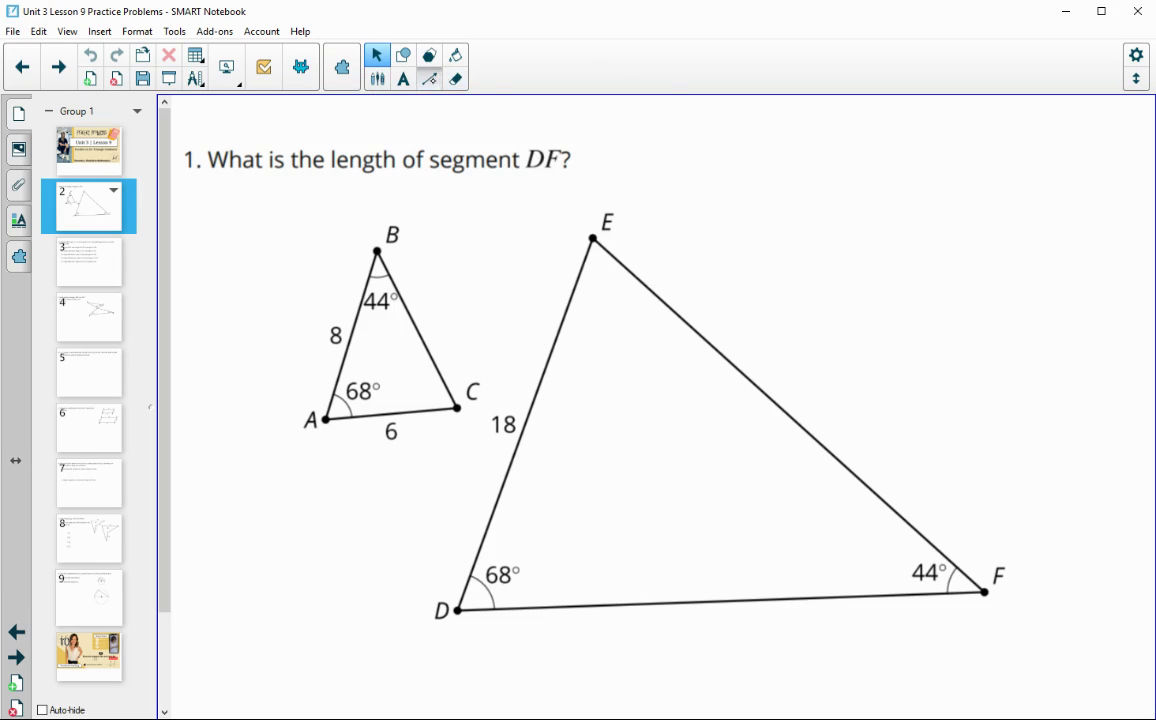
- Set a thick blue straight-line style and trace sides DF and AB of the two triangles
click(429, 78)
click(658, 67)
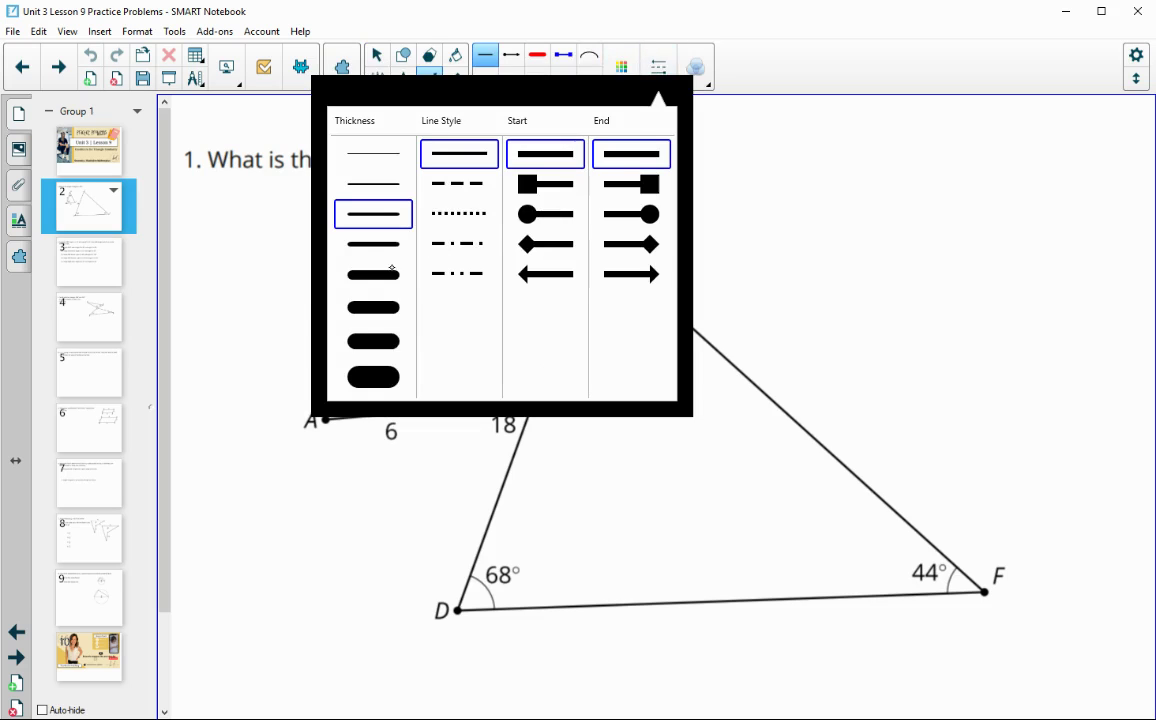
click(621, 67)
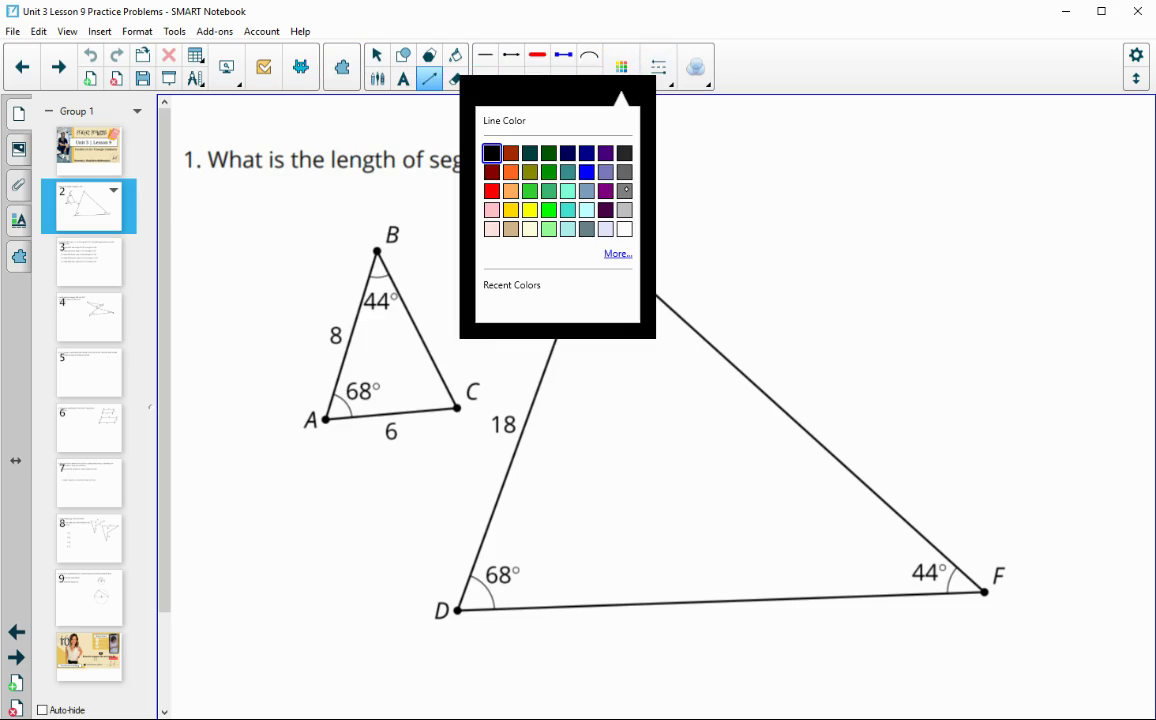
click(616, 254)
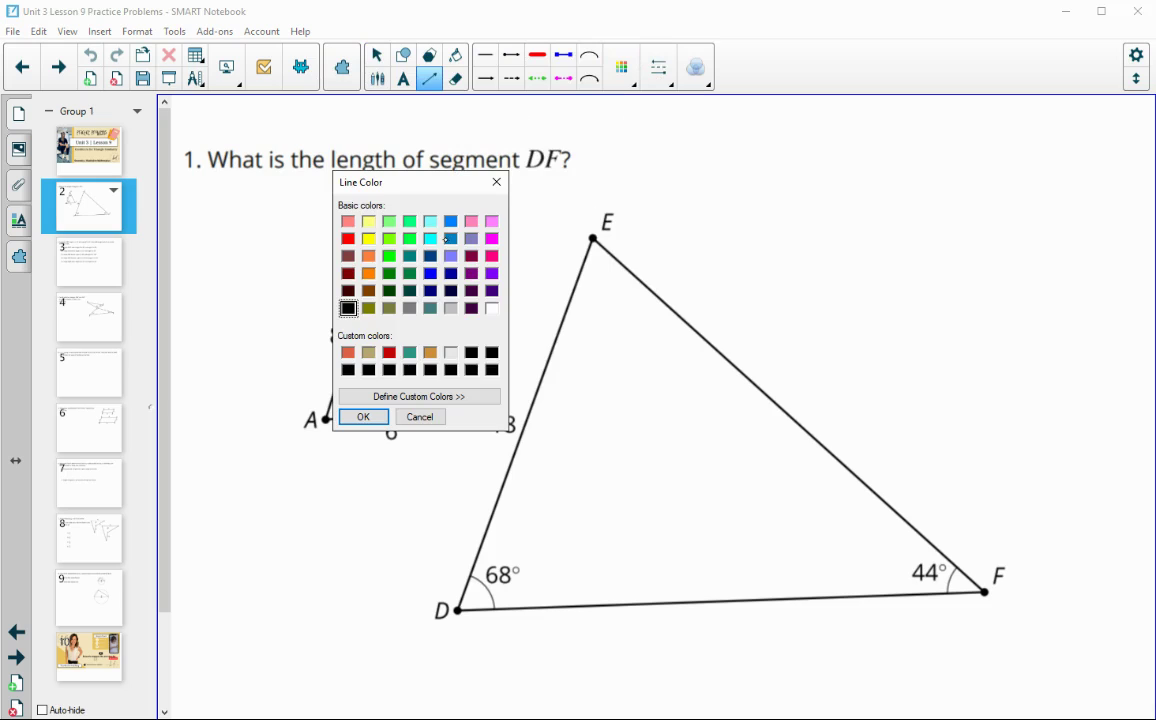
click(363, 416)
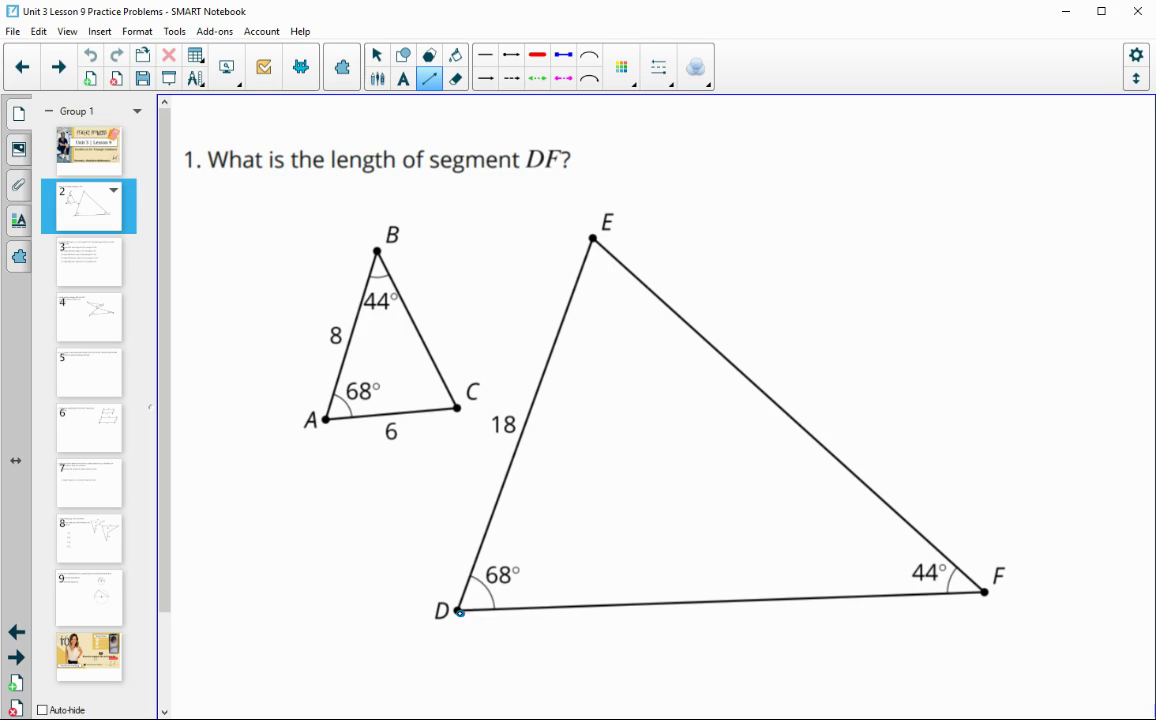
mouse_move(459, 611)
mouse_down()
mouse_move(715, 597)
mouse_move(934, 611)
mouse_move(981, 593)
mouse_up()
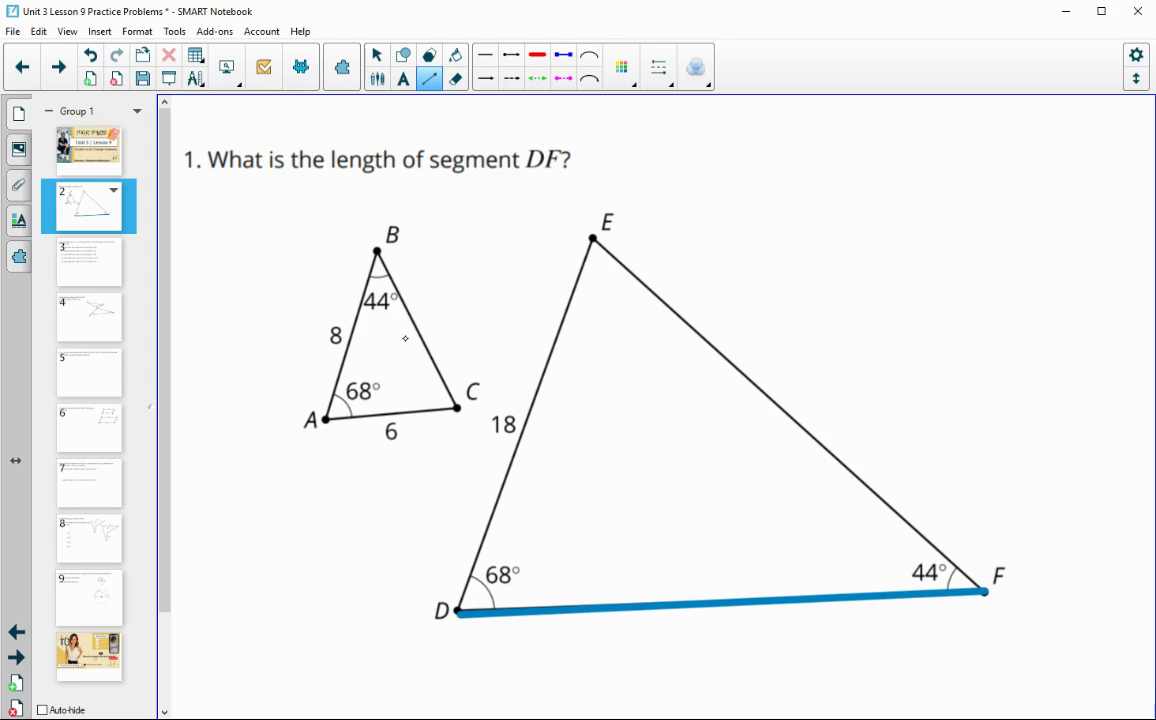
drag(377, 251, 329, 411)
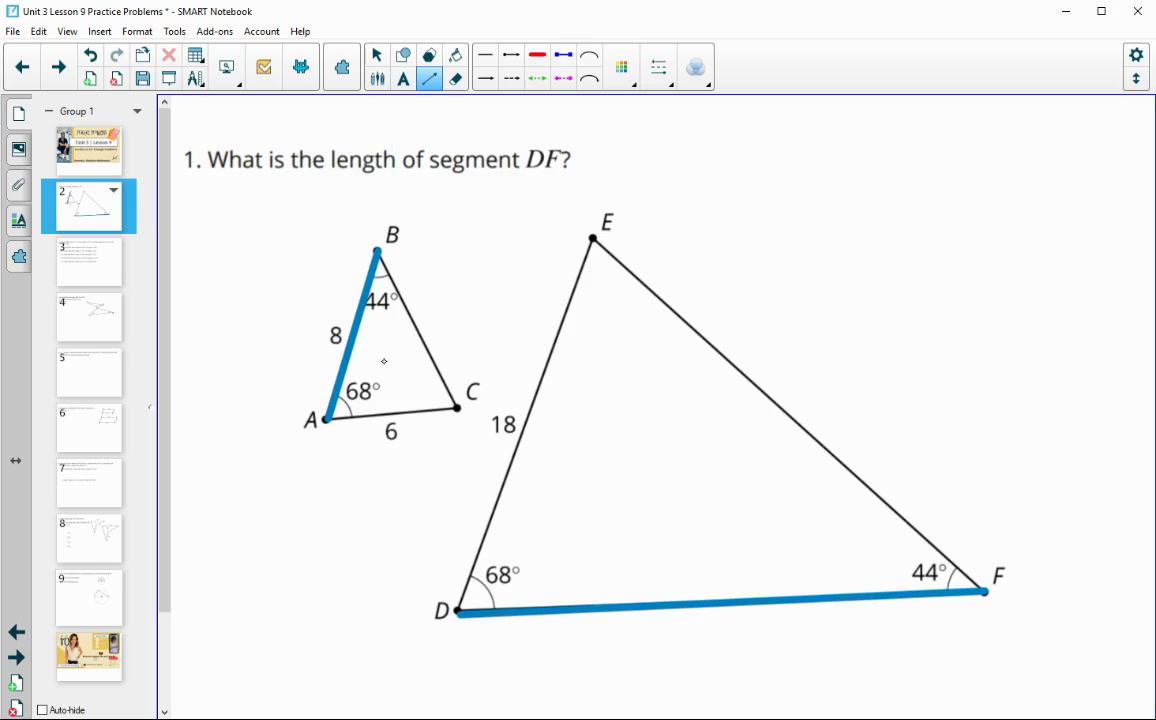
- Switch the line colour to green and trace sides ED and AC
click(621, 67)
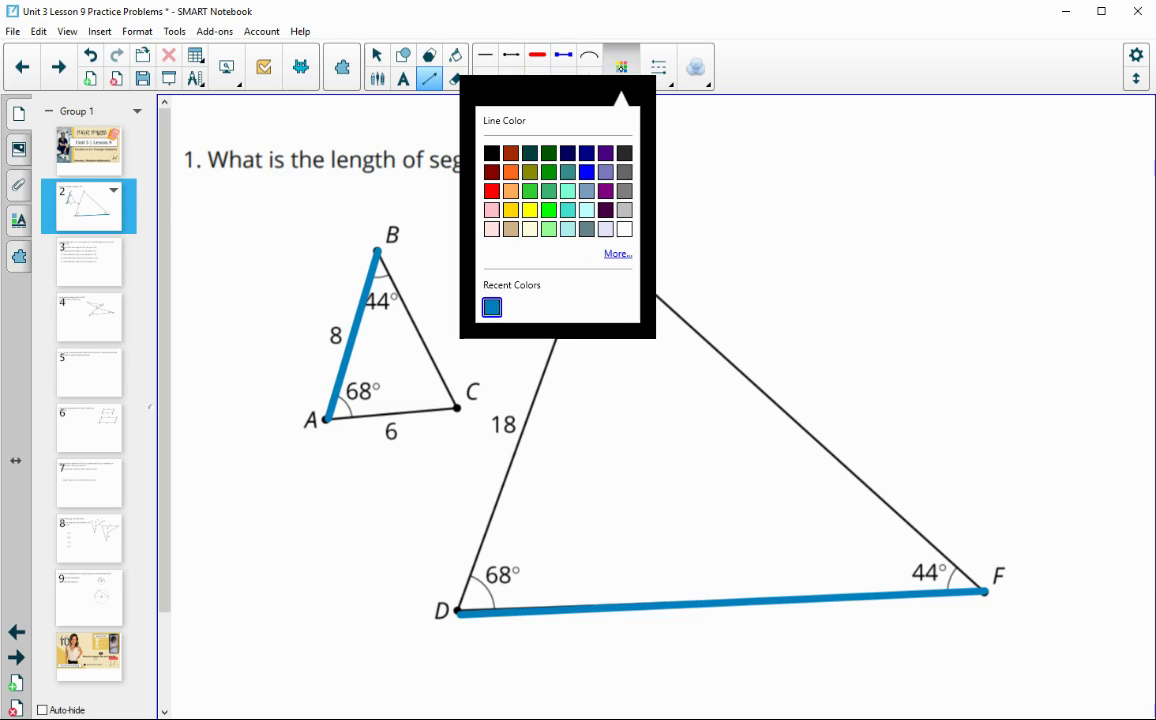
click(548, 190)
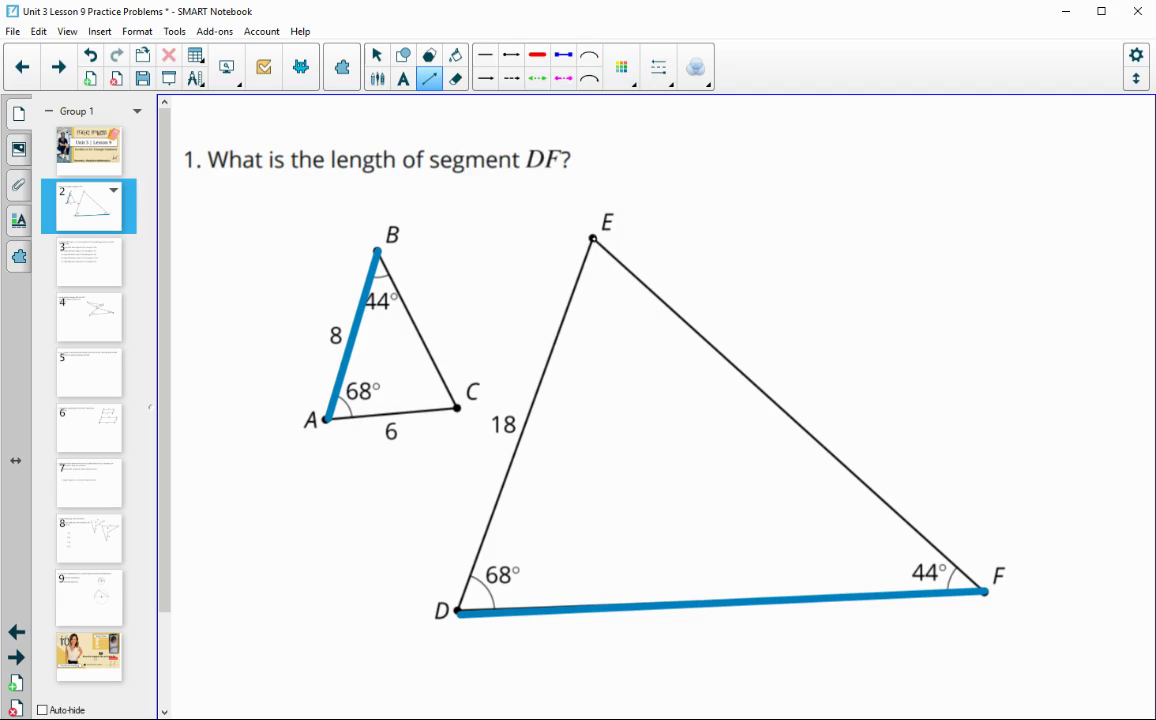
drag(594, 238, 461, 607)
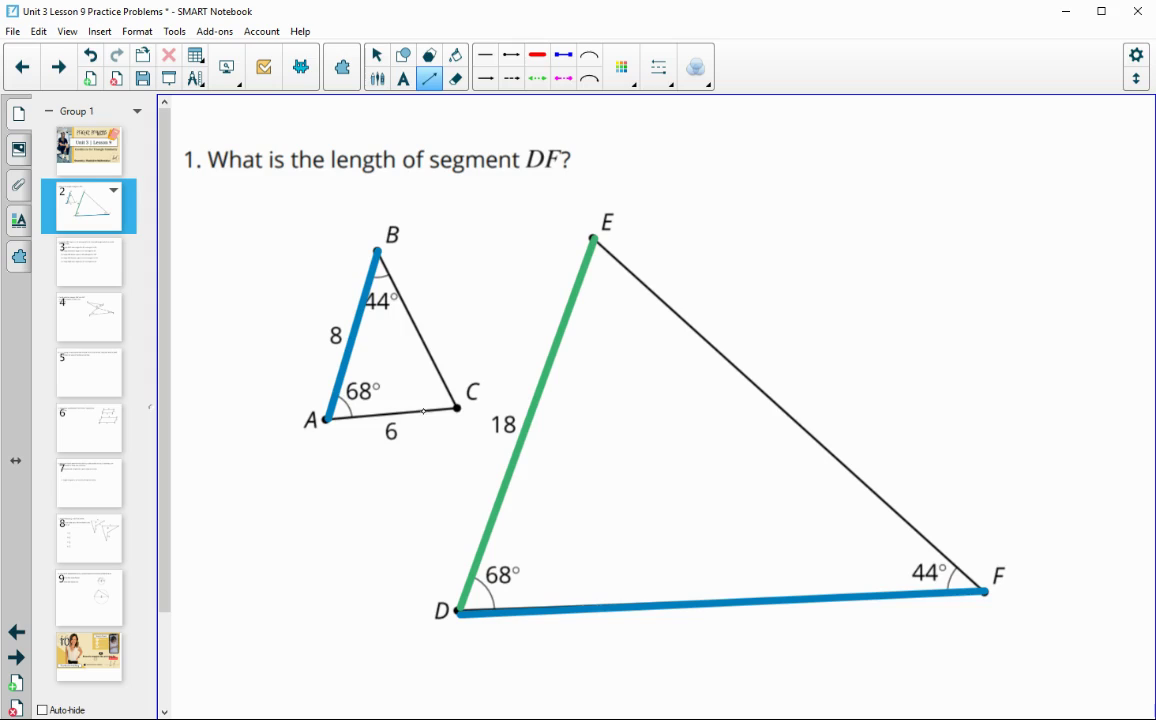
drag(328, 418, 456, 408)
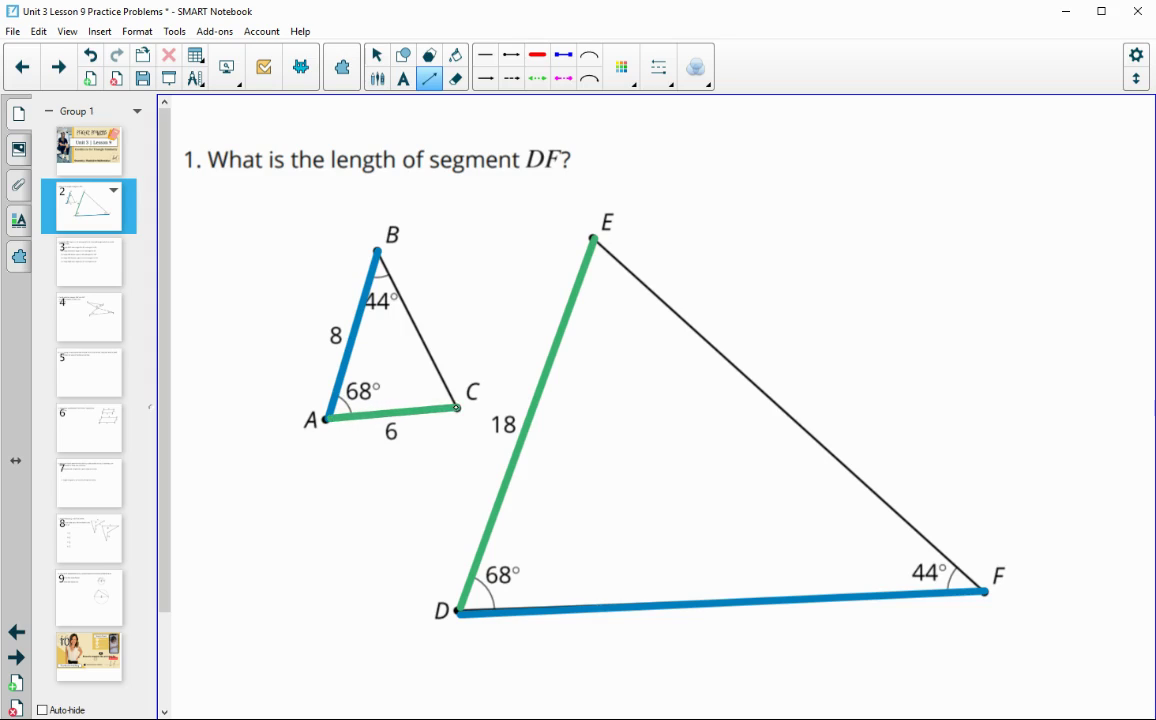
- Handwrite 'Scale Factor' in purple pen beside the question
click(377, 78)
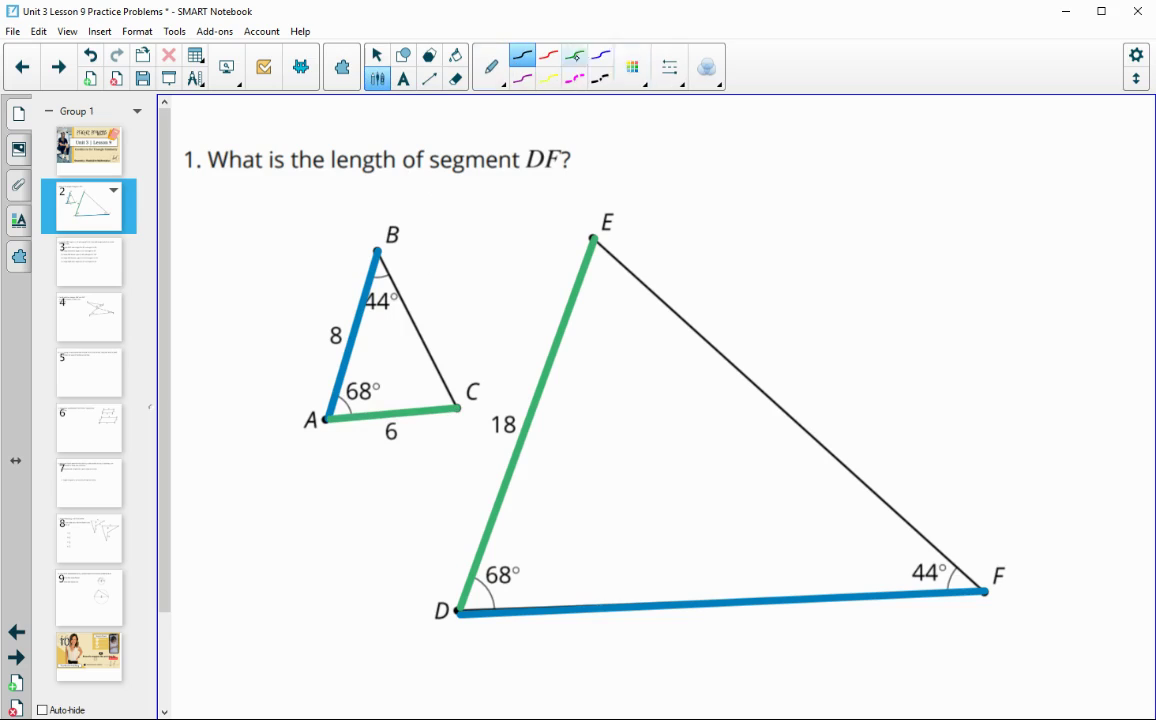
click(522, 78)
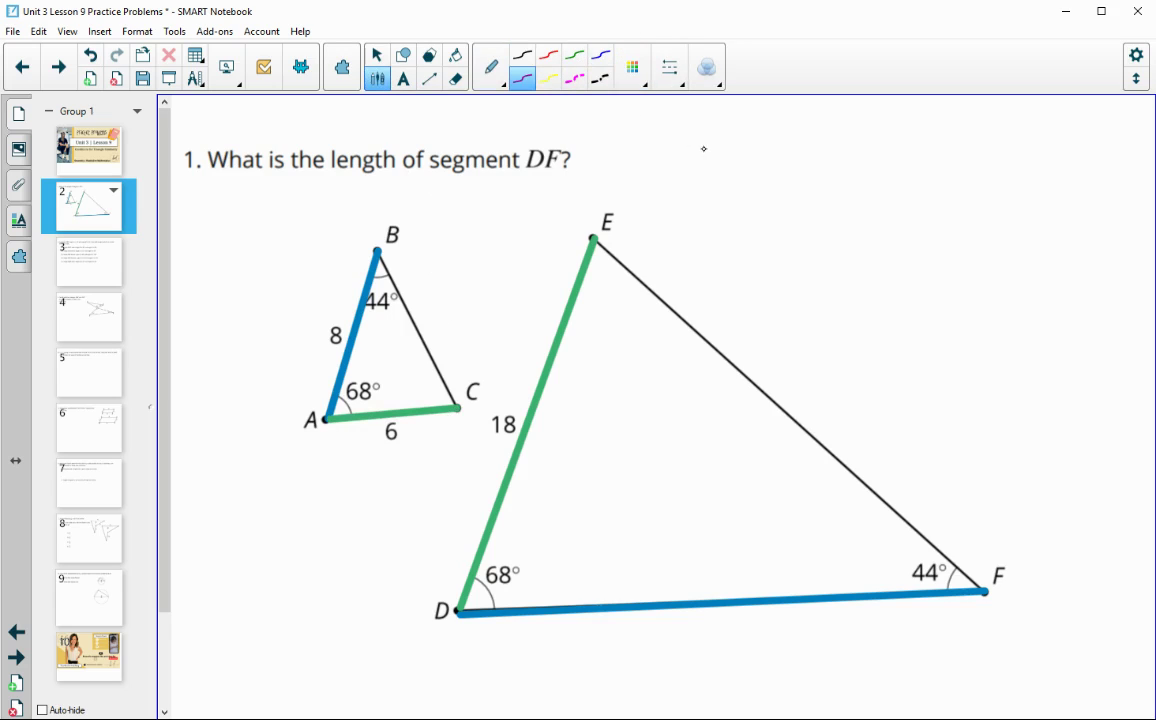
mouse_move(700, 146)
mouse_down()
mouse_move(687, 180)
mouse_move(722, 180)
mouse_up()
mouse_move(728, 180)
mouse_down()
mouse_move(738, 153)
mouse_move(740, 180)
mouse_up()
mouse_move(752, 138)
mouse_down()
mouse_move(750, 180)
mouse_move(797, 180)
mouse_move(820, 140)
mouse_up()
drag(798, 160, 815, 158)
mouse_move(824, 155)
mouse_down()
mouse_move(857, 143)
mouse_move(872, 178)
mouse_up()
mouse_move(884, 138)
mouse_down()
mouse_move(882, 180)
mouse_move(898, 150)
mouse_up()
drag(912, 155, 952, 150)
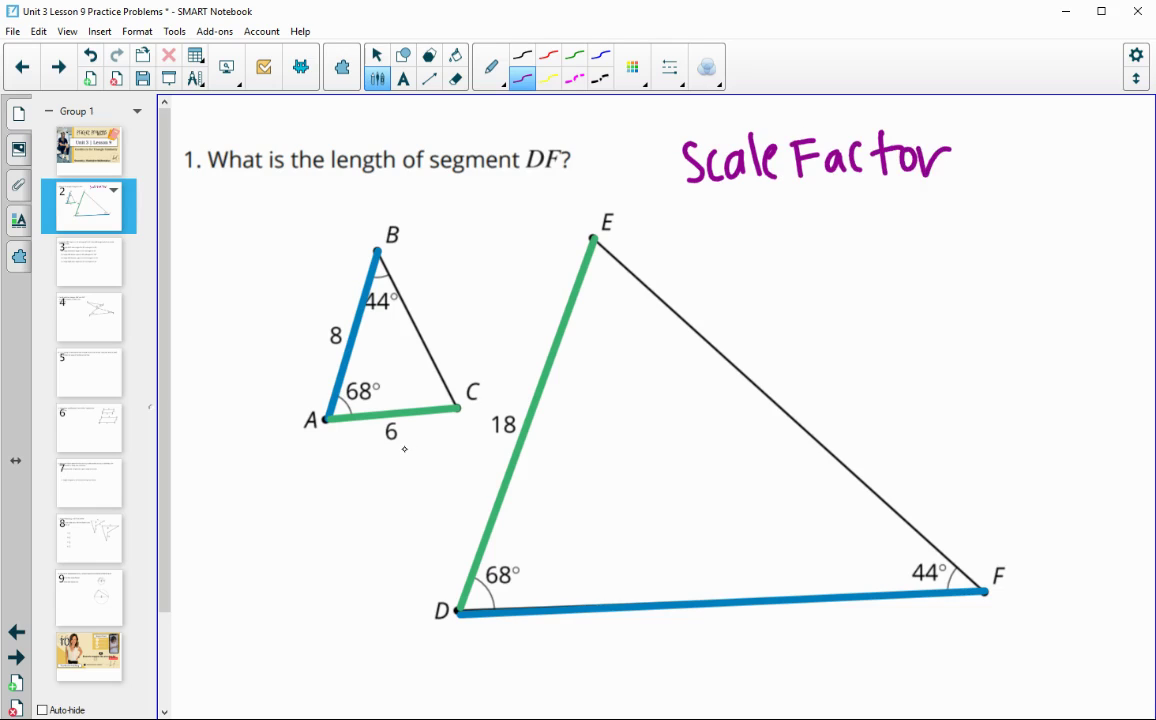
- Draw a purple arrow from side 6 to side 18 and write '3 or 1/3' below
mouse_move(404, 449)
mouse_down()
mouse_move(478, 460)
mouse_move(498, 446)
mouse_move(498, 458)
mouse_up()
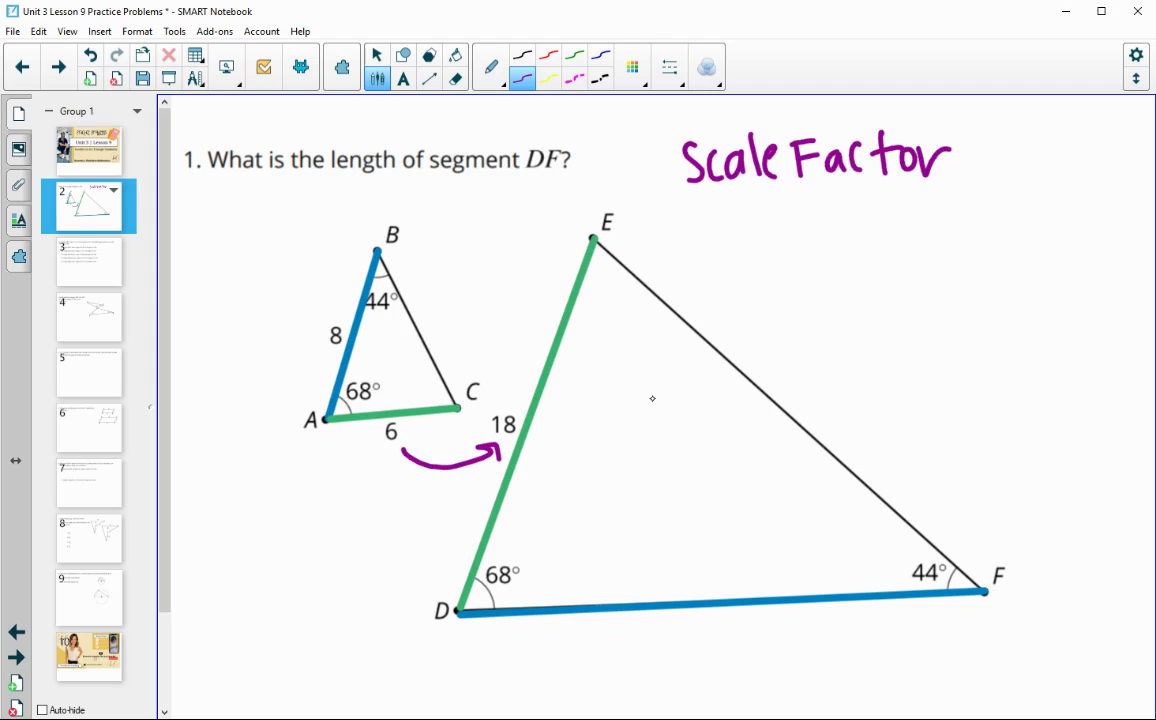
mouse_move(760, 225)
mouse_down()
mouse_move(772, 238)
mouse_move(762, 250)
mouse_up()
mouse_move(838, 224)
mouse_down()
mouse_move(934, 241)
mouse_move(910, 258)
mouse_move(914, 291)
mouse_up()
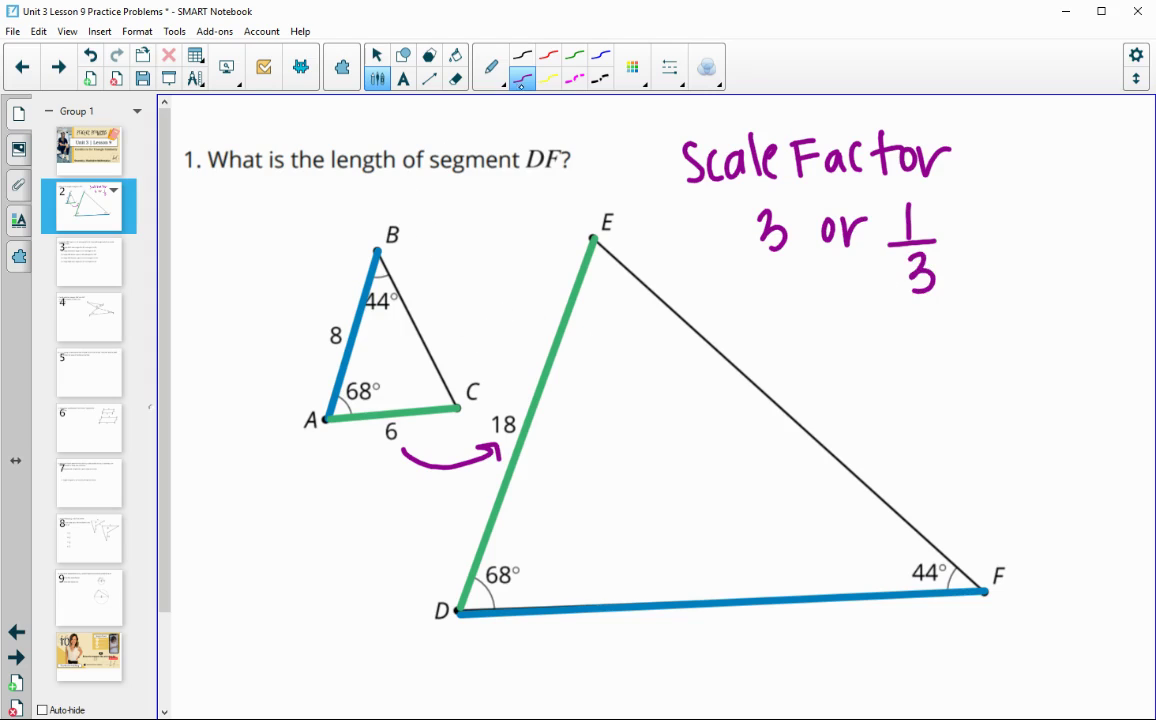
- Write 8x3 = 24 in blue under DF, box the 24, and go to page 3
click(632, 67)
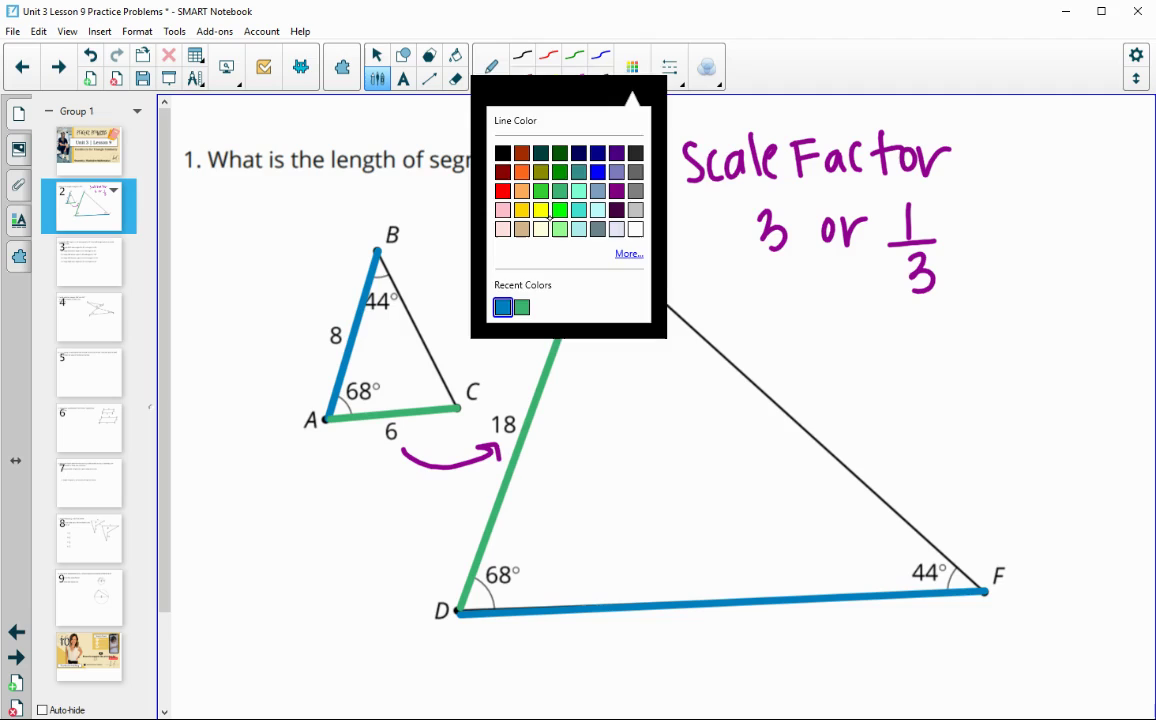
click(575, 55)
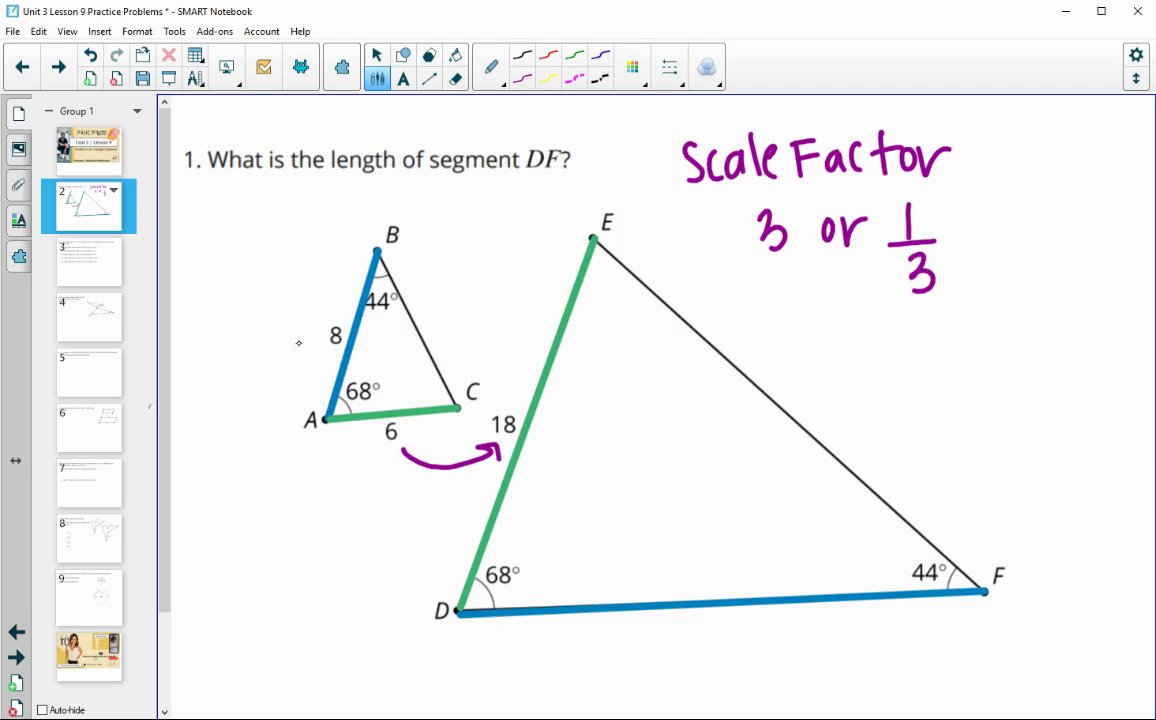
mouse_move(563, 631)
mouse_down()
mouse_move(553, 640)
mouse_move(566, 634)
mouse_move(599, 661)
mouse_up()
mouse_move(599, 637)
mouse_down()
mouse_move(584, 662)
mouse_move(629, 646)
mouse_move(612, 666)
mouse_move(664, 638)
mouse_move(666, 650)
mouse_move(705, 662)
mouse_up()
mouse_move(717, 633)
mouse_down()
mouse_move(713, 646)
mouse_move(731, 650)
mouse_up()
mouse_move(727, 633)
mouse_down()
mouse_move(672, 628)
mouse_move(672, 654)
mouse_move(696, 673)
mouse_move(748, 670)
mouse_move(746, 625)
mouse_up()
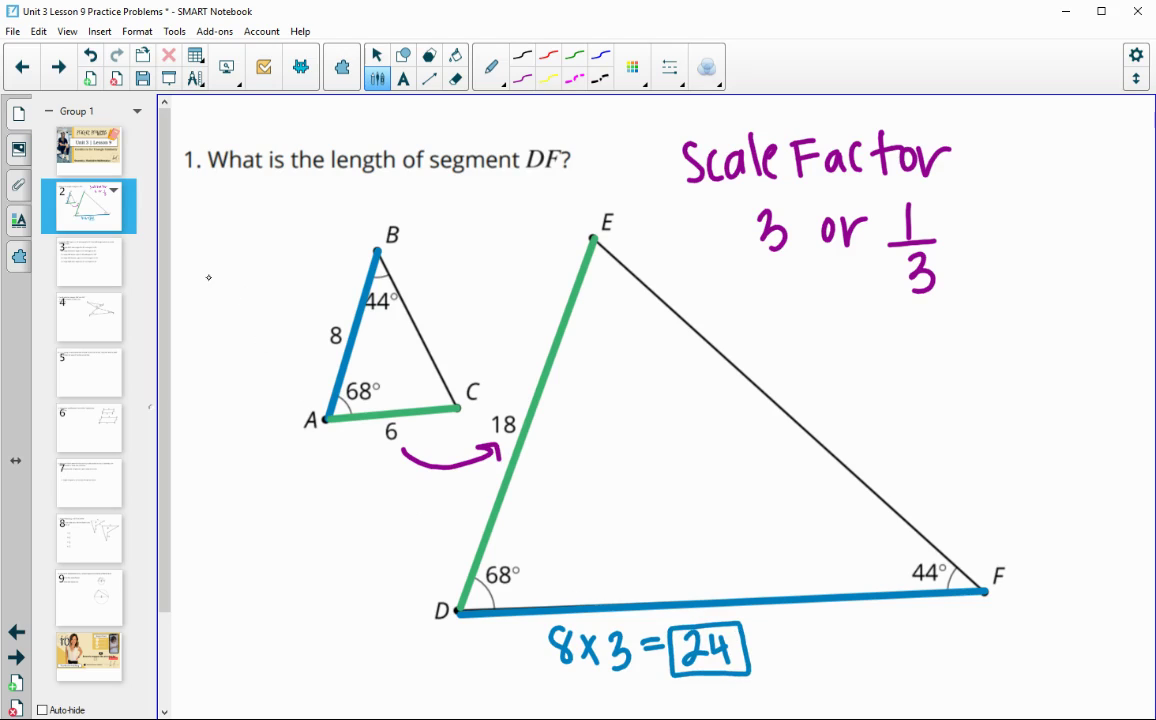
click(84, 256)
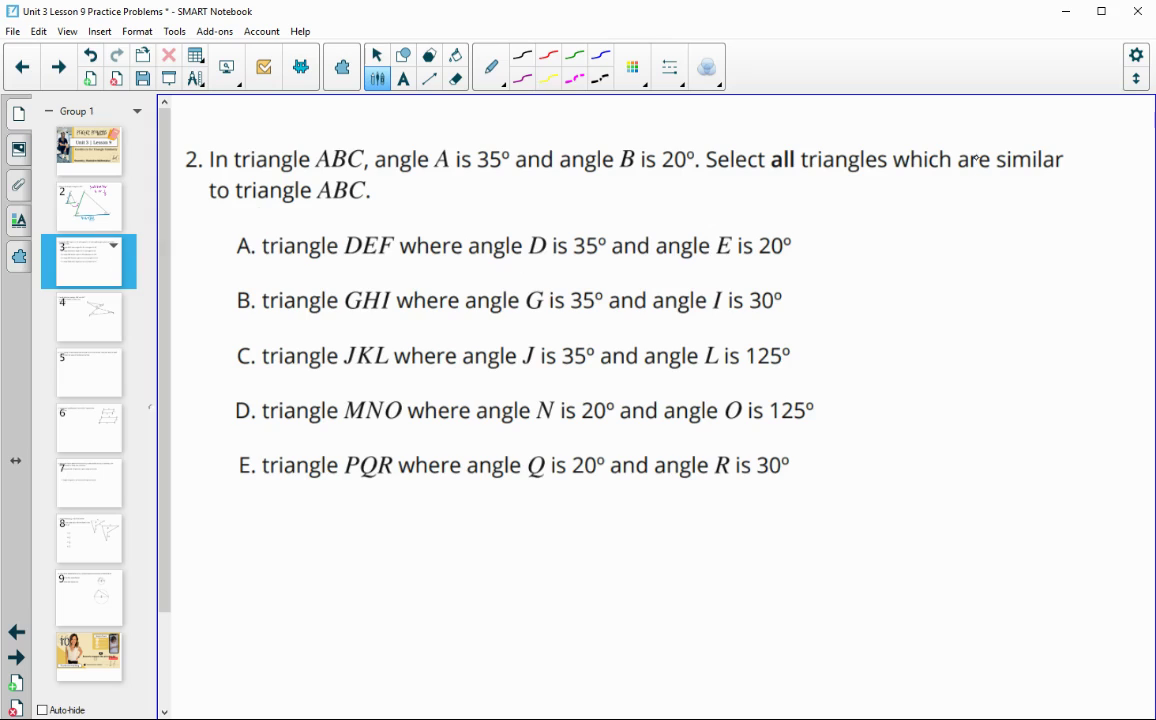
- Note ∠A = 35°, ∠B = 20° and ∠C beside question 2
mouse_move(933, 208)
mouse_down()
mouse_move(935, 241)
mouse_move(958, 242)
mouse_move(958, 224)
mouse_up()
mouse_move(968, 218)
mouse_down()
mouse_move(1027, 240)
mouse_move(1059, 209)
mouse_up()
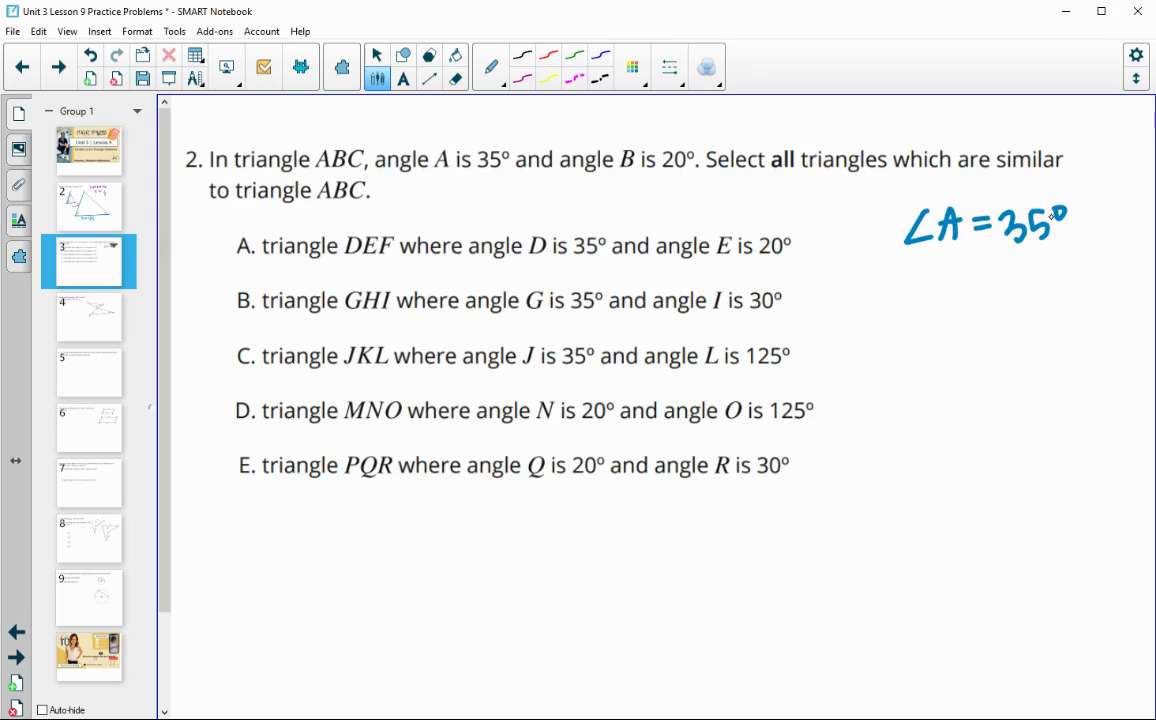
drag(928, 280, 934, 310)
mouse_move(934, 283)
mouse_down()
mouse_move(936, 309)
mouse_move(986, 289)
mouse_move(988, 301)
mouse_up()
mouse_move(1030, 280)
mouse_down()
mouse_move(1016, 286)
mouse_move(1036, 310)
mouse_up()
mouse_move(1050, 278)
mouse_down()
mouse_move(1042, 300)
mouse_move(1062, 282)
mouse_up()
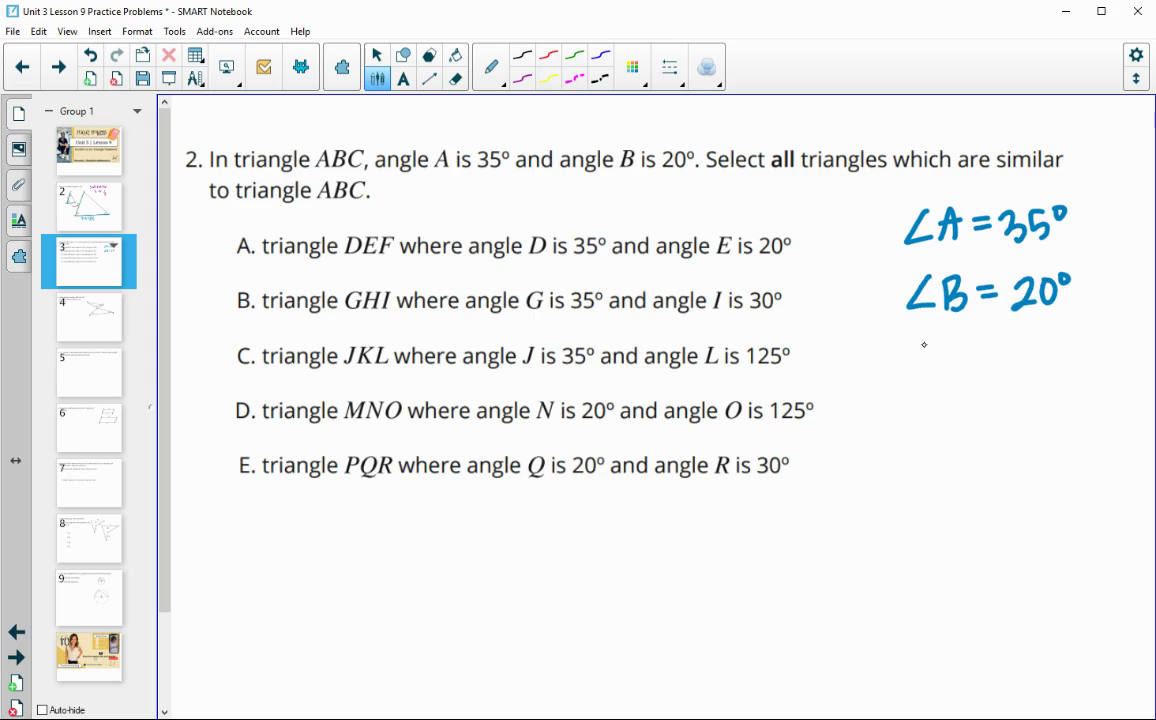
mouse_move(920, 342)
mouse_down()
mouse_move(958, 360)
mouse_move(993, 352)
mouse_up()
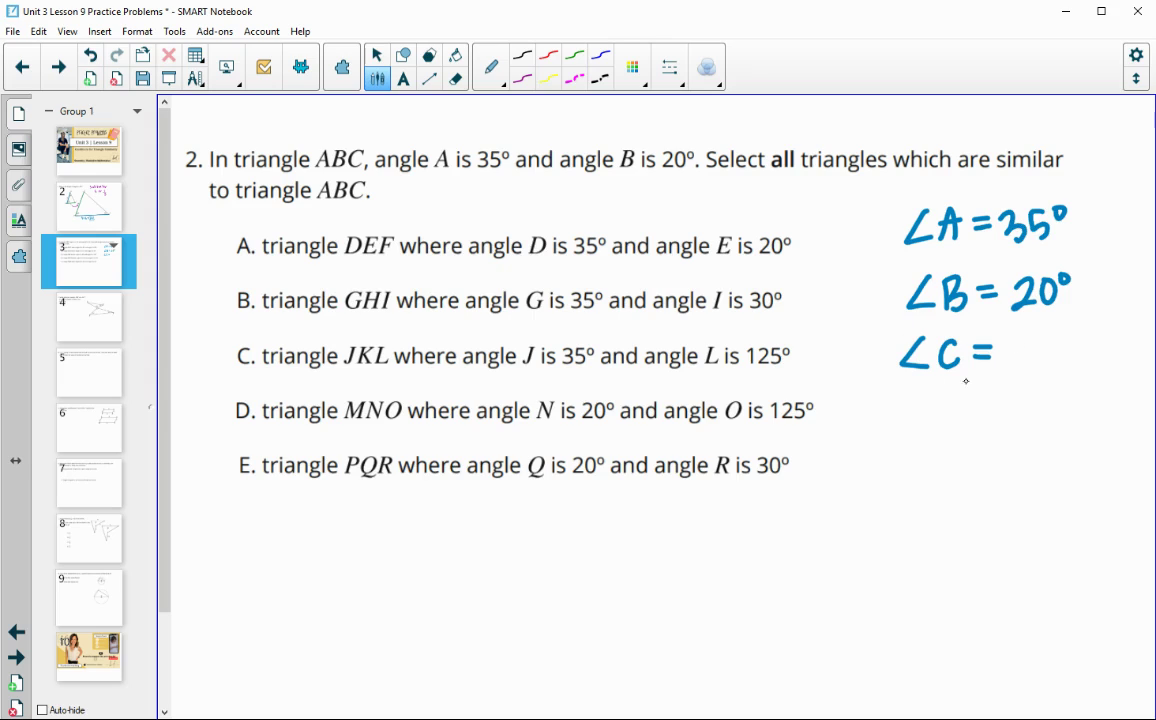
- Write the working 180 − 35 below, erasing the stray subtraction line and marks
drag(936, 445, 936, 482)
mouse_move(960, 448)
mouse_down()
mouse_move(955, 481)
mouse_move(978, 446)
mouse_up()
mouse_move(912, 498)
mouse_down()
mouse_move(964, 506)
mouse_move(954, 522)
mouse_move(980, 522)
mouse_up()
drag(983, 491, 998, 491)
mouse_move(909, 541)
mouse_down()
mouse_move(1008, 540)
mouse_move(970, 577)
mouse_move(915, 545)
mouse_move(1015, 552)
mouse_move(942, 578)
mouse_move(937, 552)
mouse_move(968, 571)
mouse_move(984, 546)
mouse_up()
click(455, 79)
click(377, 79)
- Draw the total line, write 125° as the result, and fill in ∠C = 125°
drag(911, 594, 1022, 582)
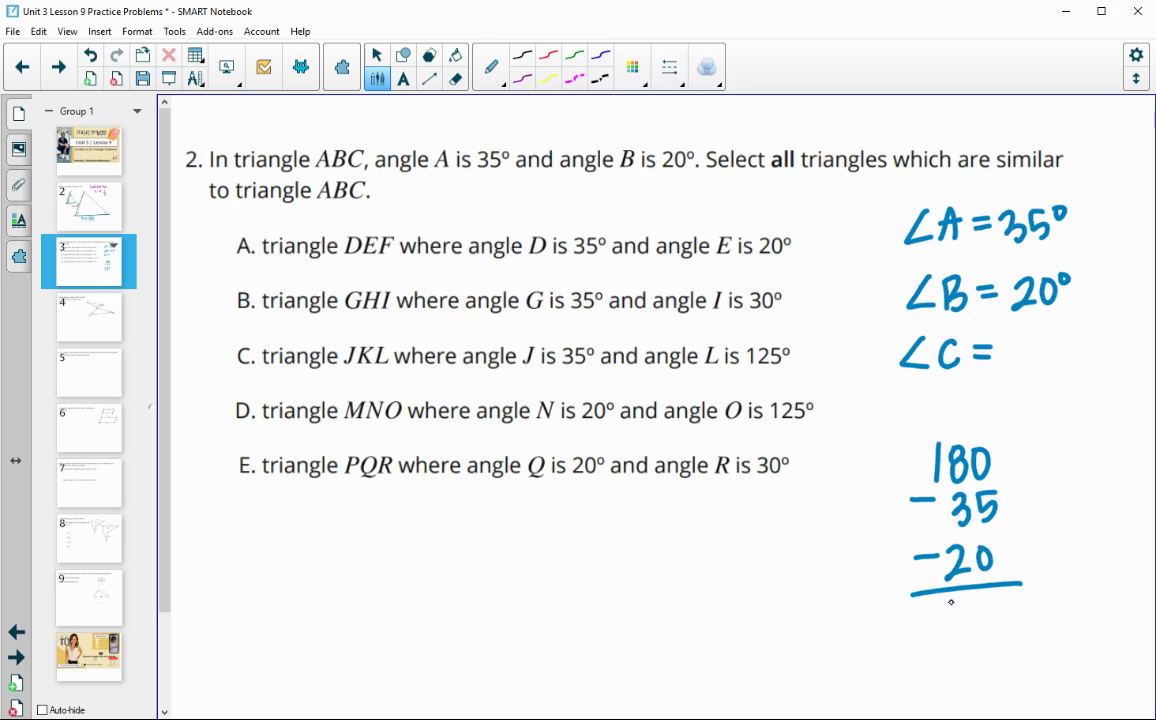
drag(952, 601, 951, 630)
mouse_move(960, 606)
mouse_down()
mouse_move(986, 628)
mouse_move(993, 603)
mouse_move(995, 628)
mouse_move(1022, 592)
mouse_up()
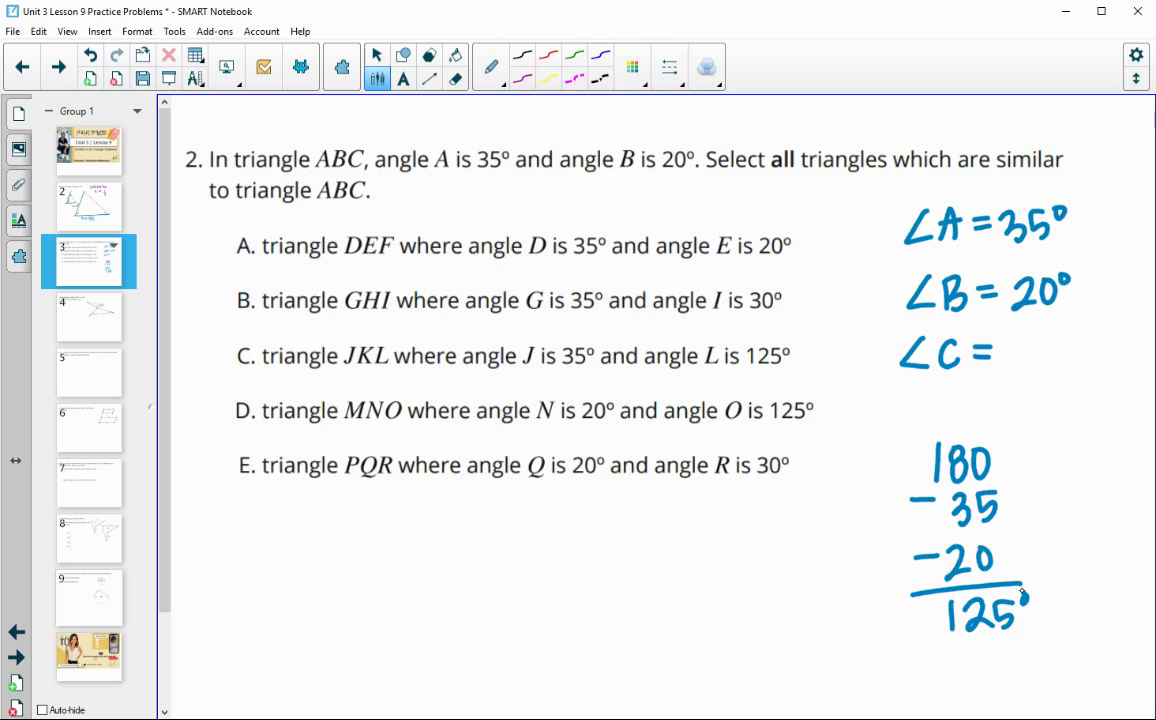
drag(1013, 336, 1012, 370)
mouse_move(1024, 342)
mouse_down()
mouse_move(1046, 369)
mouse_move(1060, 355)
mouse_move(1054, 369)
mouse_move(1094, 336)
mouse_up()
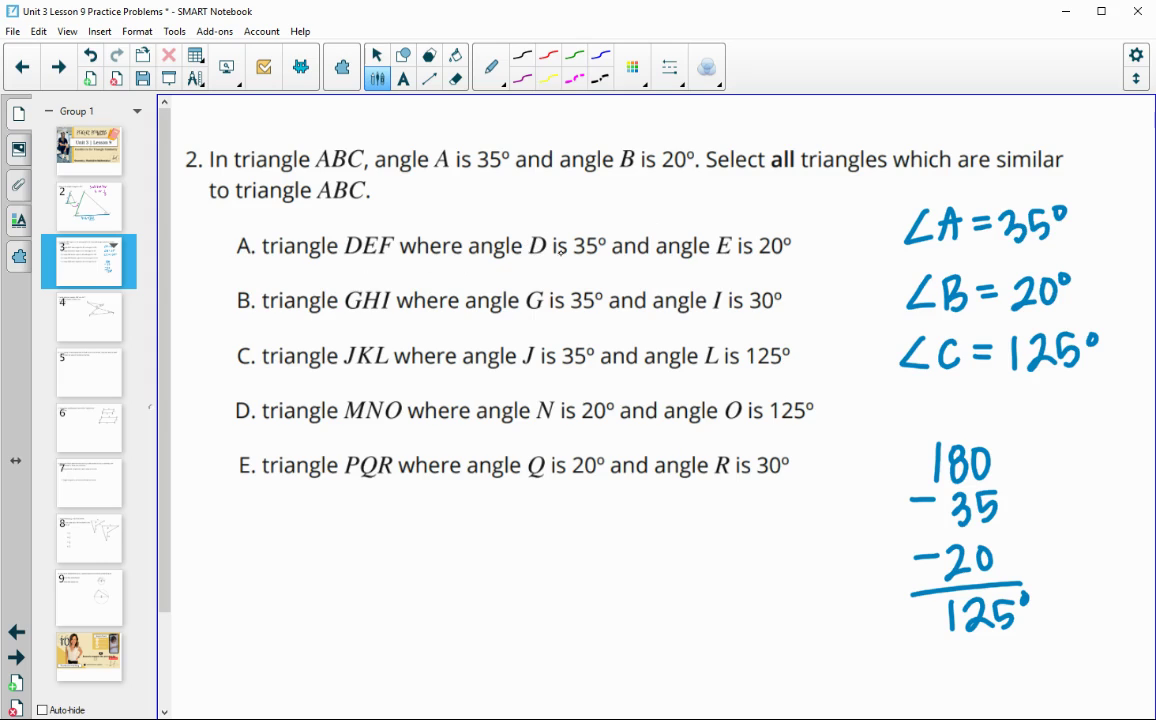
- Underline the angles in options A and B, circling A and crossing out B's 30° angle and B
drag(528, 259, 603, 256)
drag(718, 262, 786, 260)
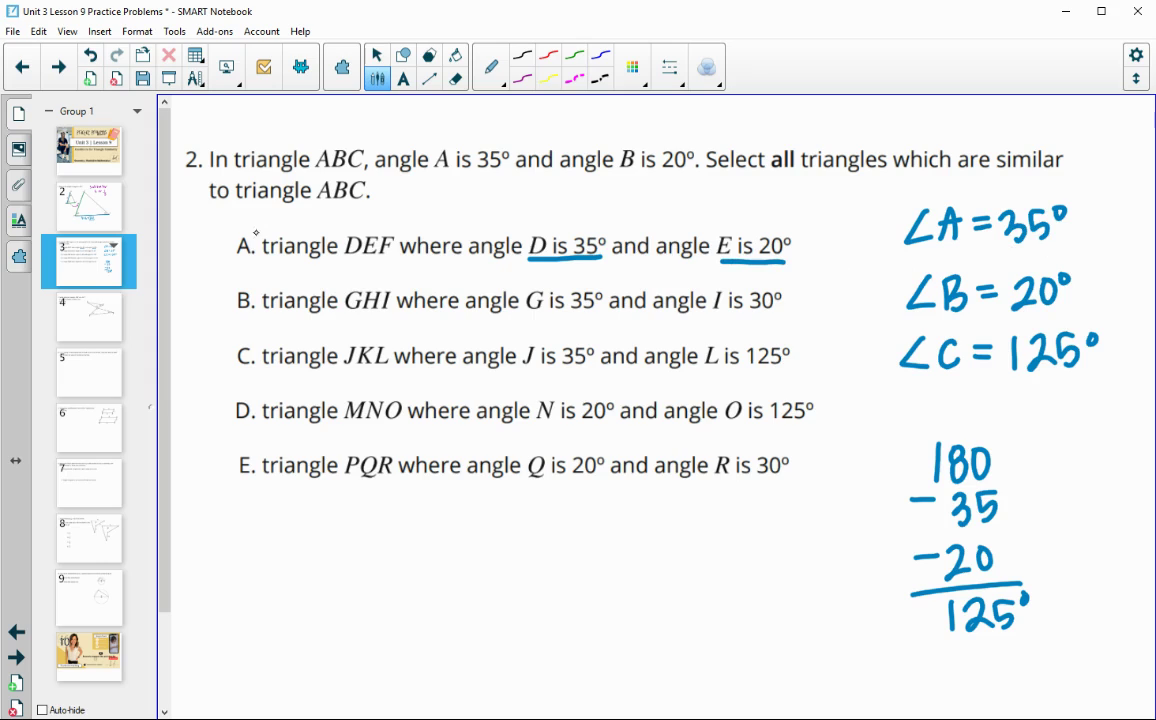
mouse_move(255, 235)
mouse_down()
mouse_move(236, 233)
mouse_move(248, 268)
mouse_move(255, 237)
mouse_up()
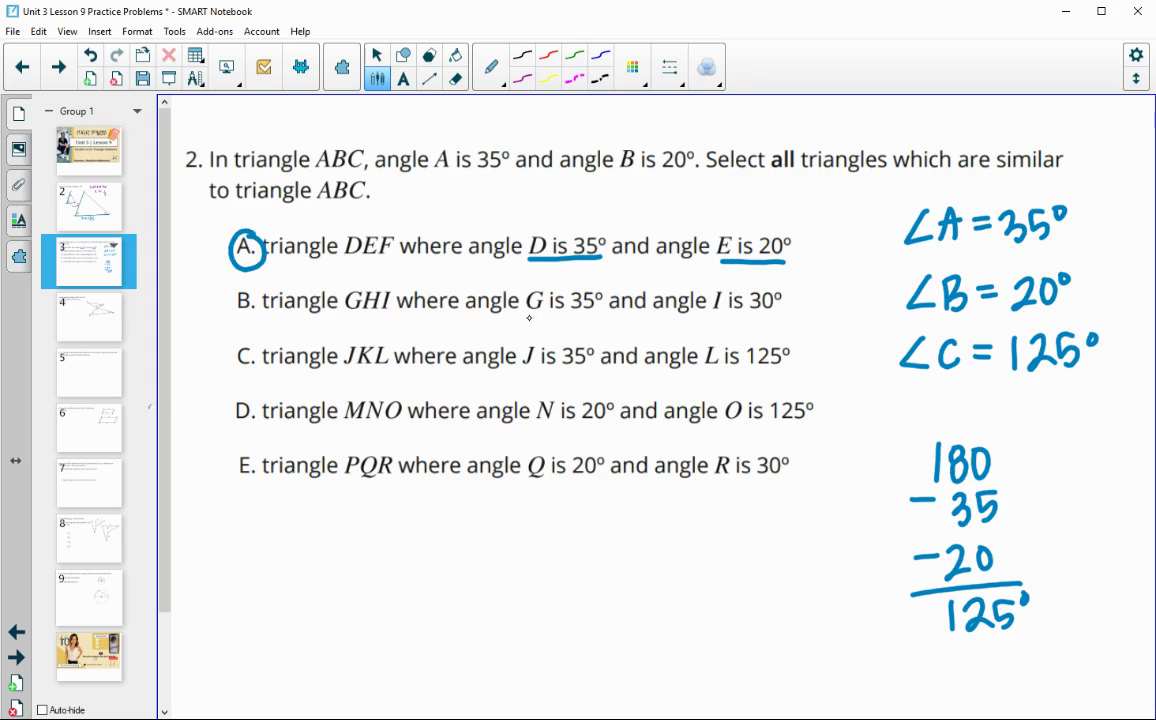
drag(527, 313, 600, 311)
drag(713, 317, 778, 315)
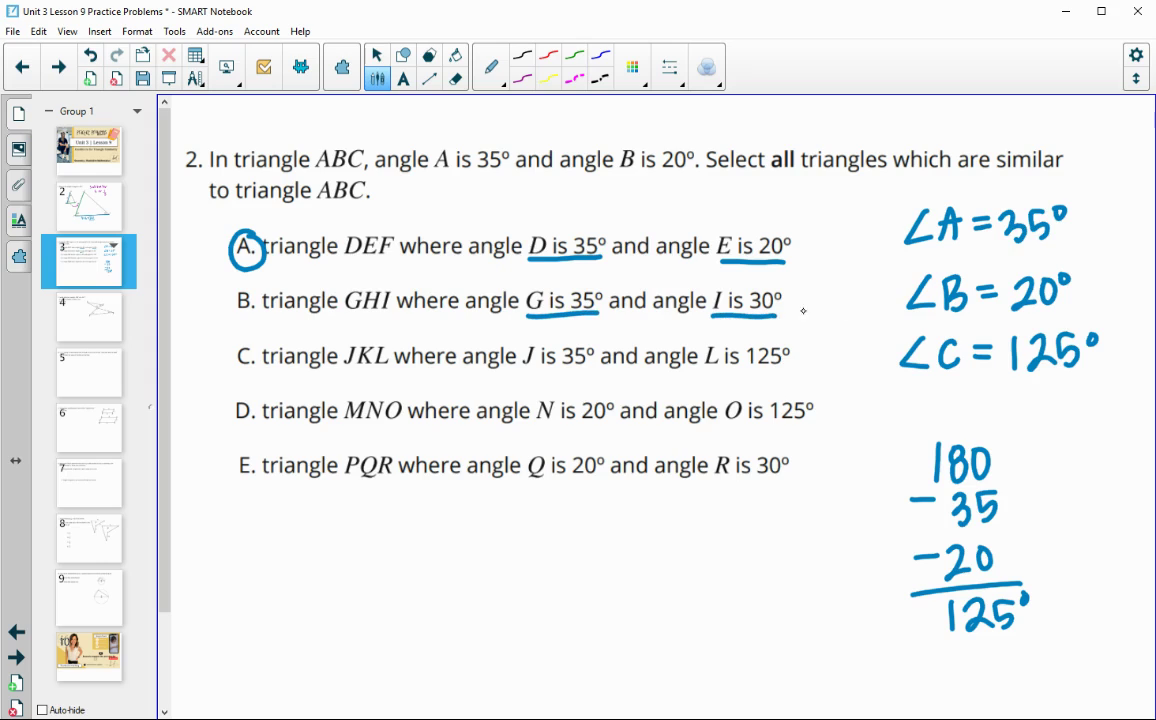
mouse_move(775, 280)
mouse_down()
mouse_move(732, 333)
mouse_move(789, 335)
mouse_up()
mouse_move(258, 284)
mouse_down()
mouse_move(233, 314)
mouse_move(264, 318)
mouse_up()
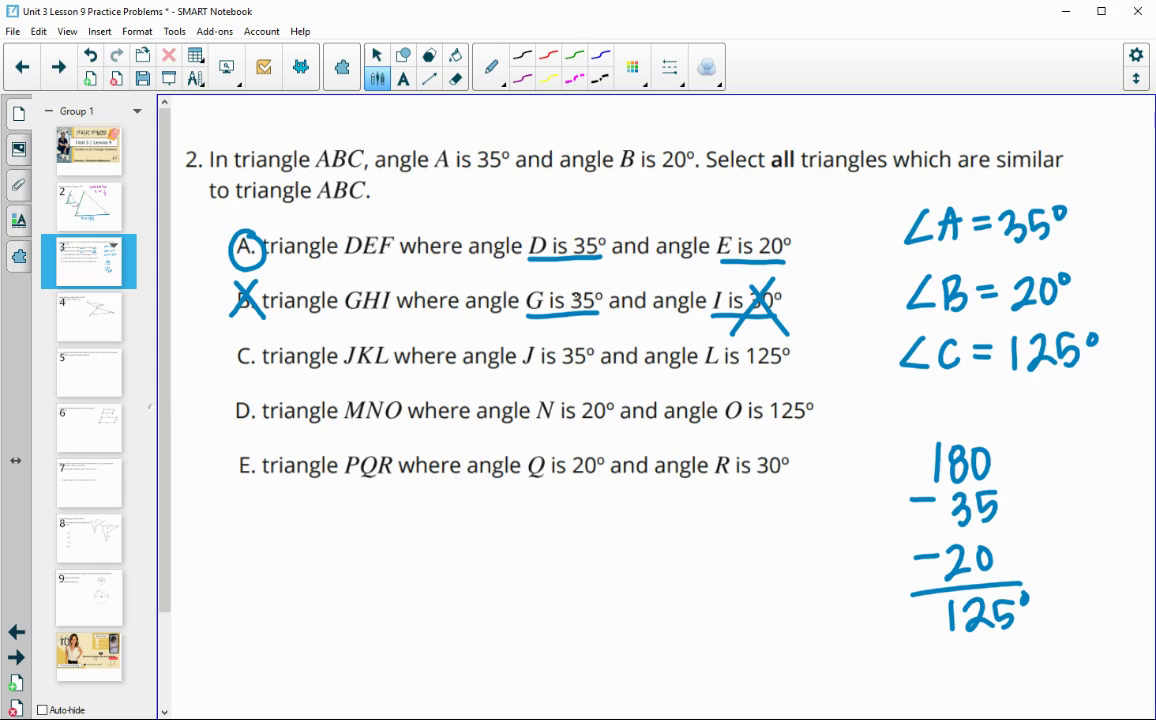
- Underline the angles in options C and D and circle both as similar
drag(522, 371, 588, 369)
drag(717, 371, 790, 369)
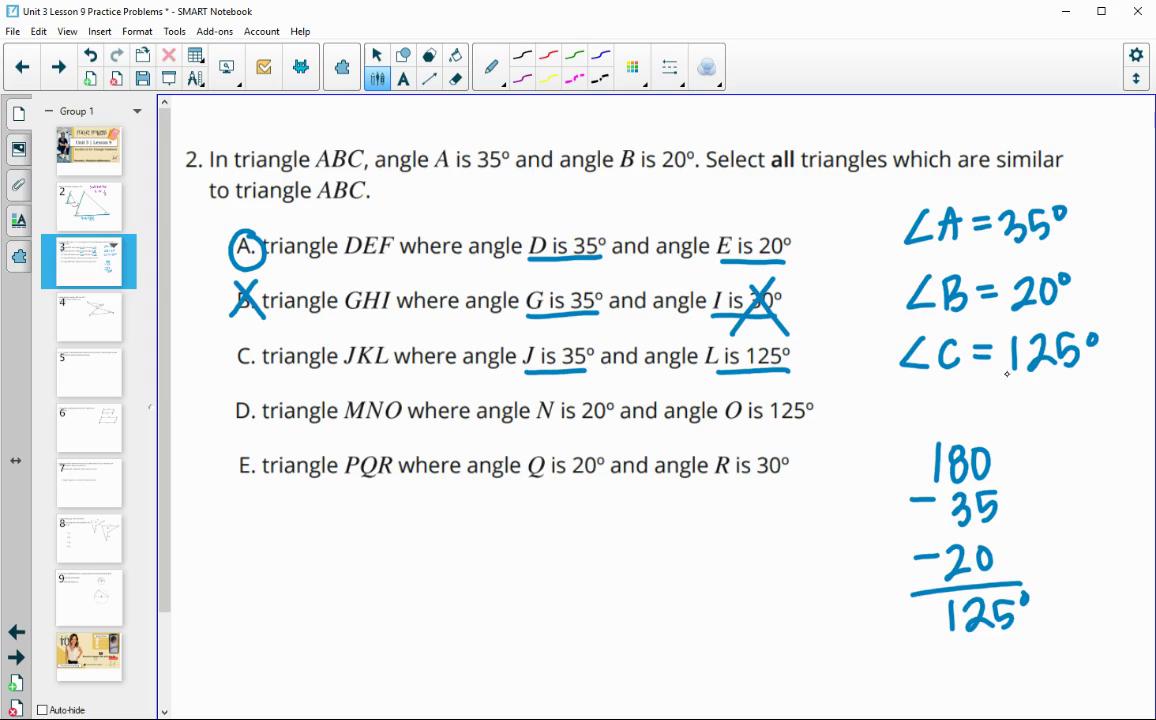
drag(255, 342, 262, 345)
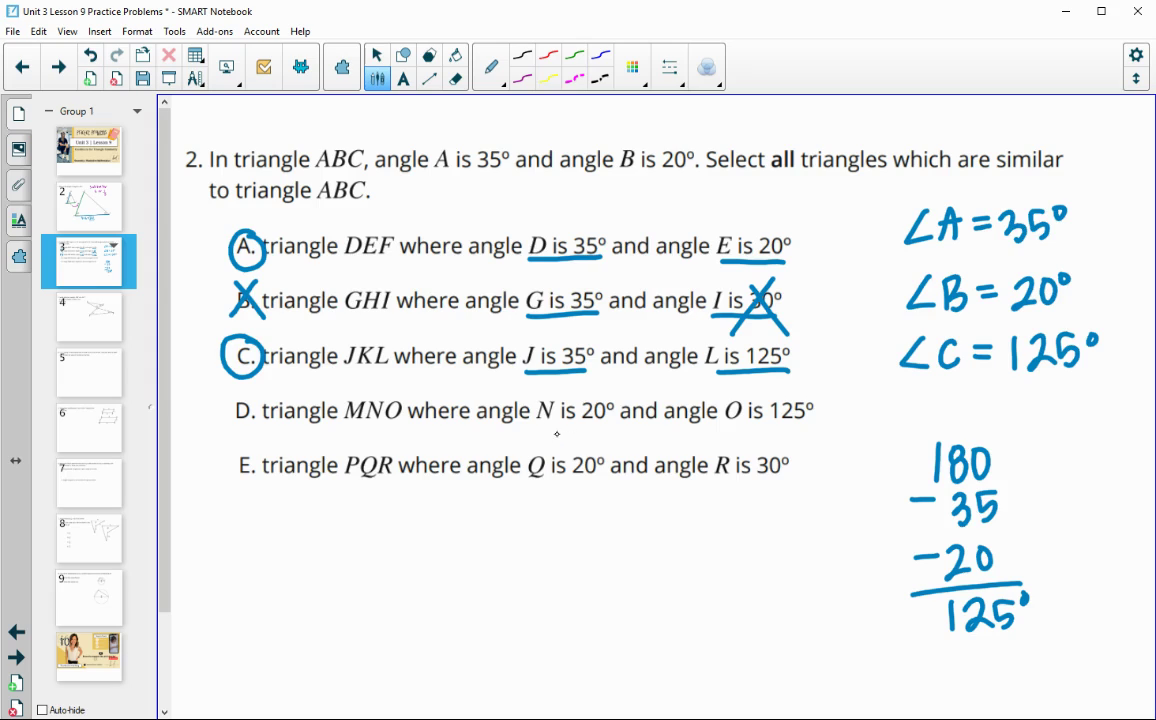
drag(539, 429, 614, 422)
drag(724, 427, 807, 424)
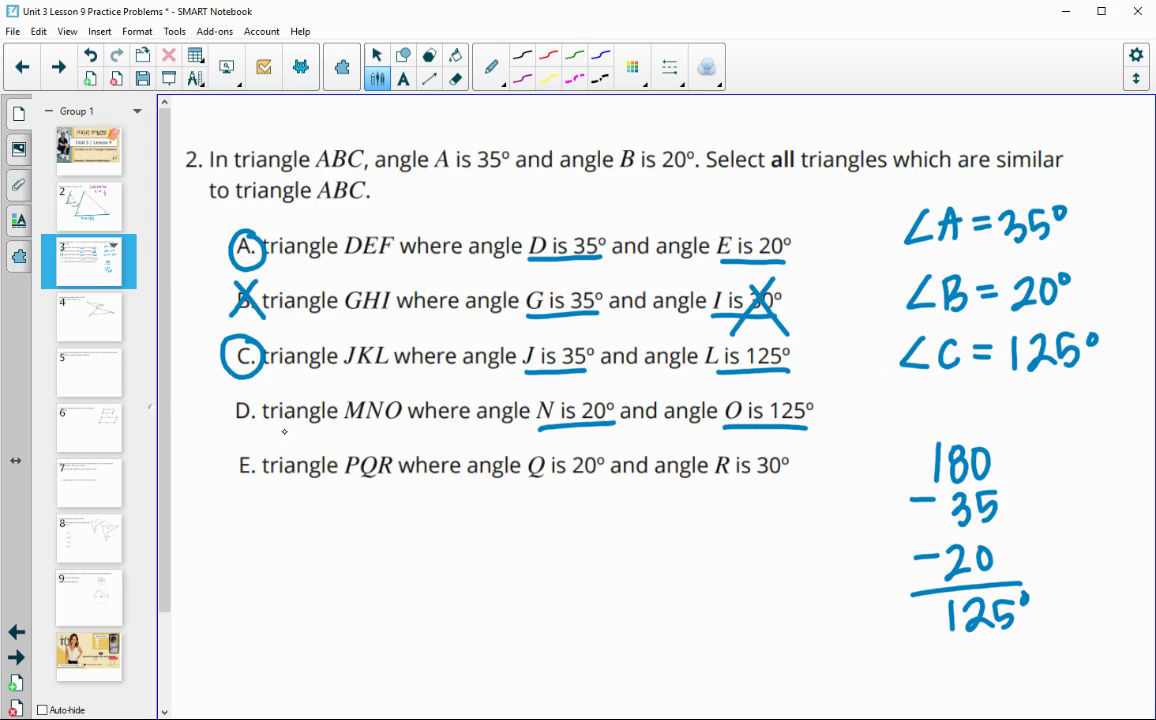
mouse_move(243, 392)
mouse_down()
mouse_move(228, 427)
mouse_move(245, 396)
mouse_up()
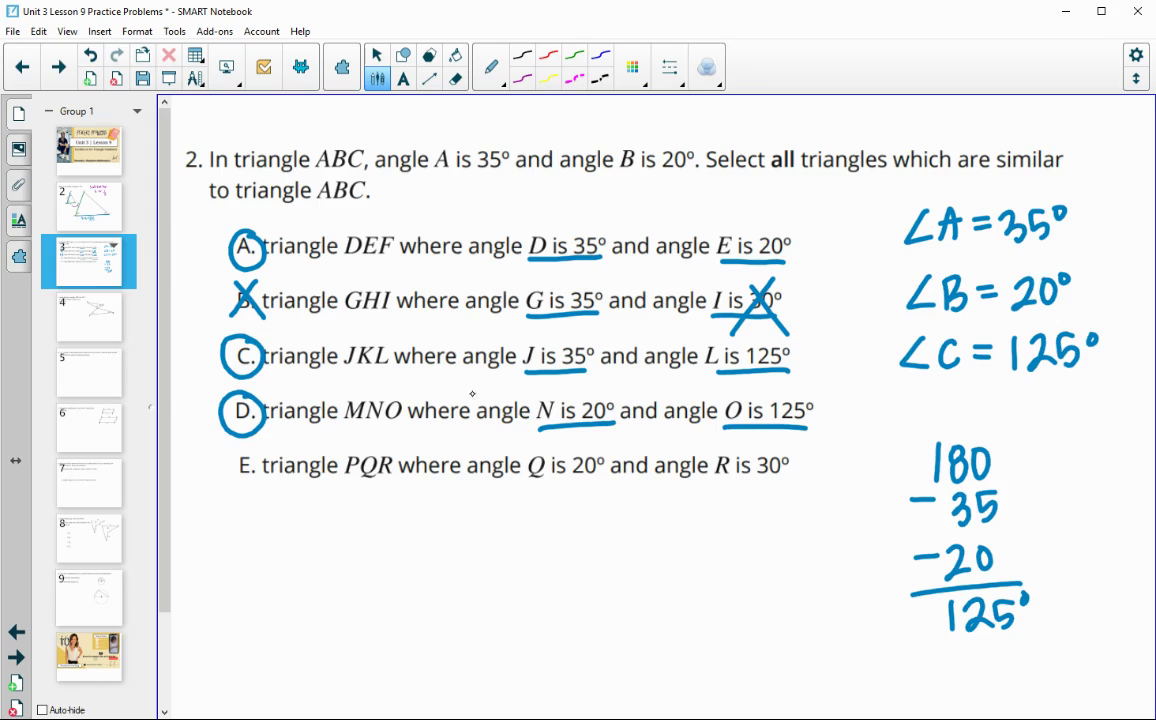
- Underline option E's 20° and 30° angles and cross out the 30° and option E
drag(583, 482, 587, 482)
mouse_move(722, 484)
mouse_down()
mouse_move(795, 485)
mouse_move(763, 493)
mouse_up()
mouse_move(768, 457)
mouse_down()
mouse_move(755, 493)
mouse_move(799, 496)
mouse_up()
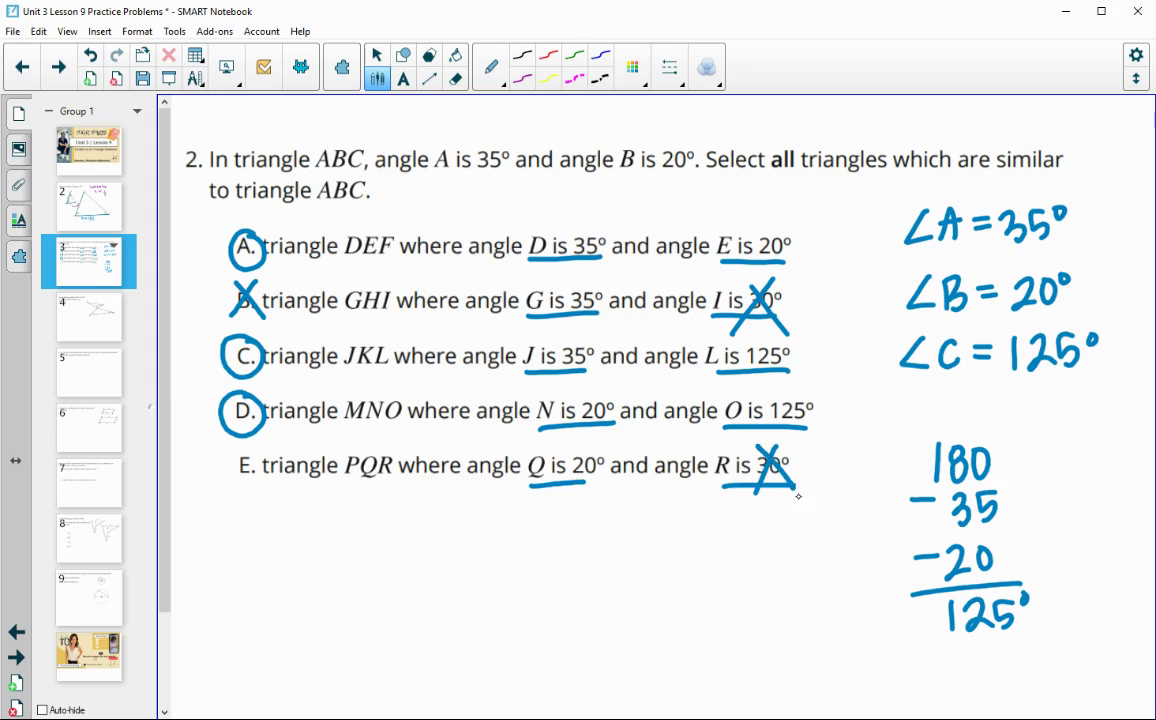
mouse_move(265, 449)
mouse_down()
mouse_move(239, 477)
mouse_move(269, 486)
mouse_up()
- Move to page 4, mark angle E and begin the working 180 − 123
key(Page_Down)
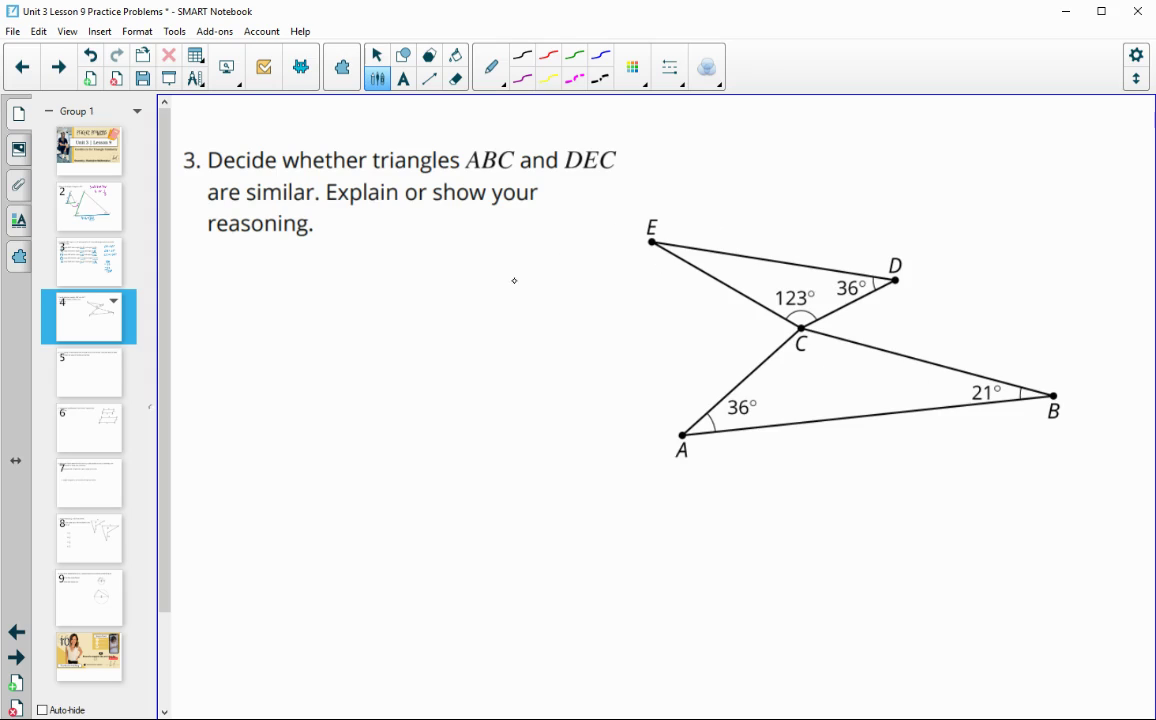
mouse_move(773, 268)
mouse_down()
mouse_move(806, 217)
mouse_move(830, 212)
mouse_move(843, 188)
mouse_move(852, 200)
mouse_move(850, 185)
mouse_move(864, 205)
mouse_move(870, 185)
mouse_move(907, 194)
mouse_move(918, 214)
mouse_move(973, 201)
mouse_move(960, 216)
mouse_move(1012, 197)
mouse_move(1030, 203)
mouse_move(1020, 218)
mouse_up()
- Complete 180 − 123 − 36 = 21° and mark angle E with an arc
drag(1054, 187, 1045, 205)
mouse_move(1070, 204)
mouse_down()
mouse_move(1090, 203)
mouse_move(1092, 215)
mouse_up()
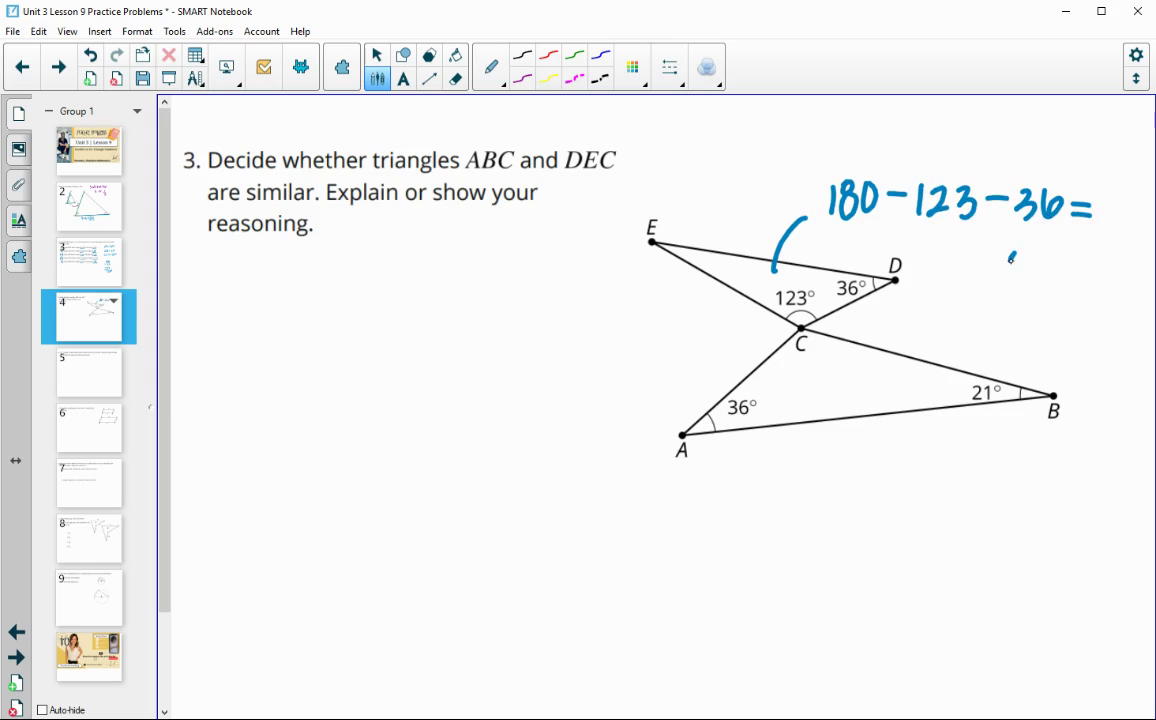
mouse_move(1004, 257)
mouse_down()
mouse_move(1033, 282)
mouse_move(1055, 254)
mouse_up()
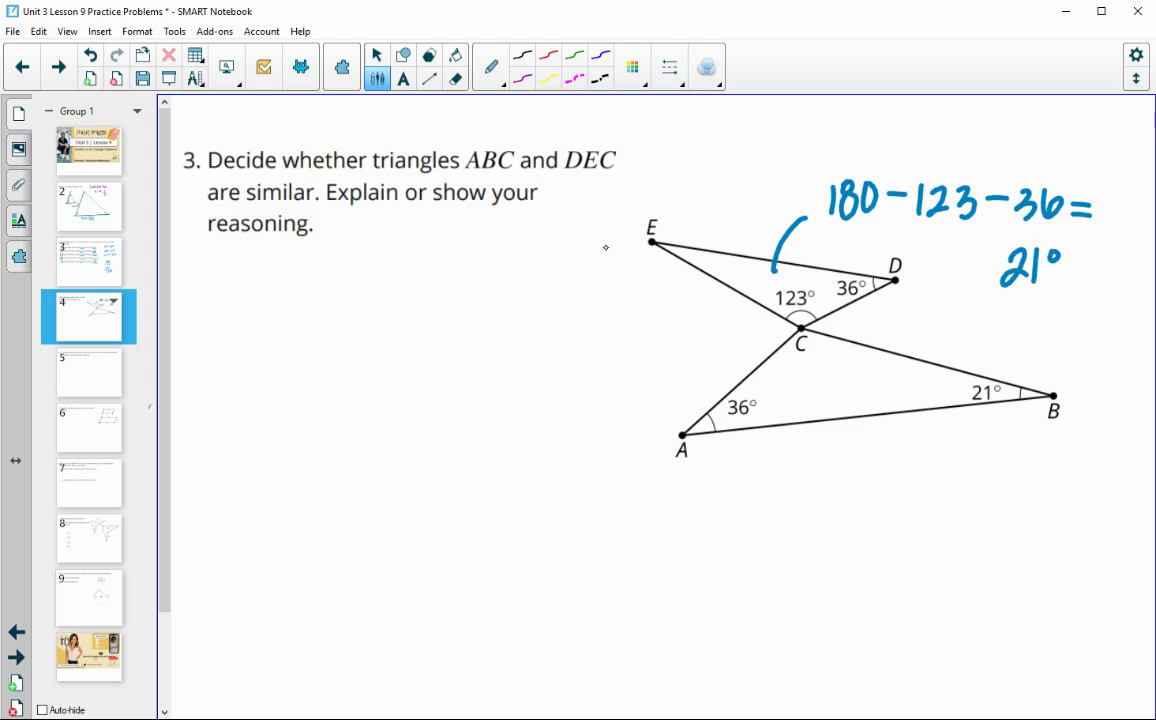
mouse_move(688, 253)
mouse_down()
mouse_move(688, 230)
mouse_move(716, 197)
mouse_up()
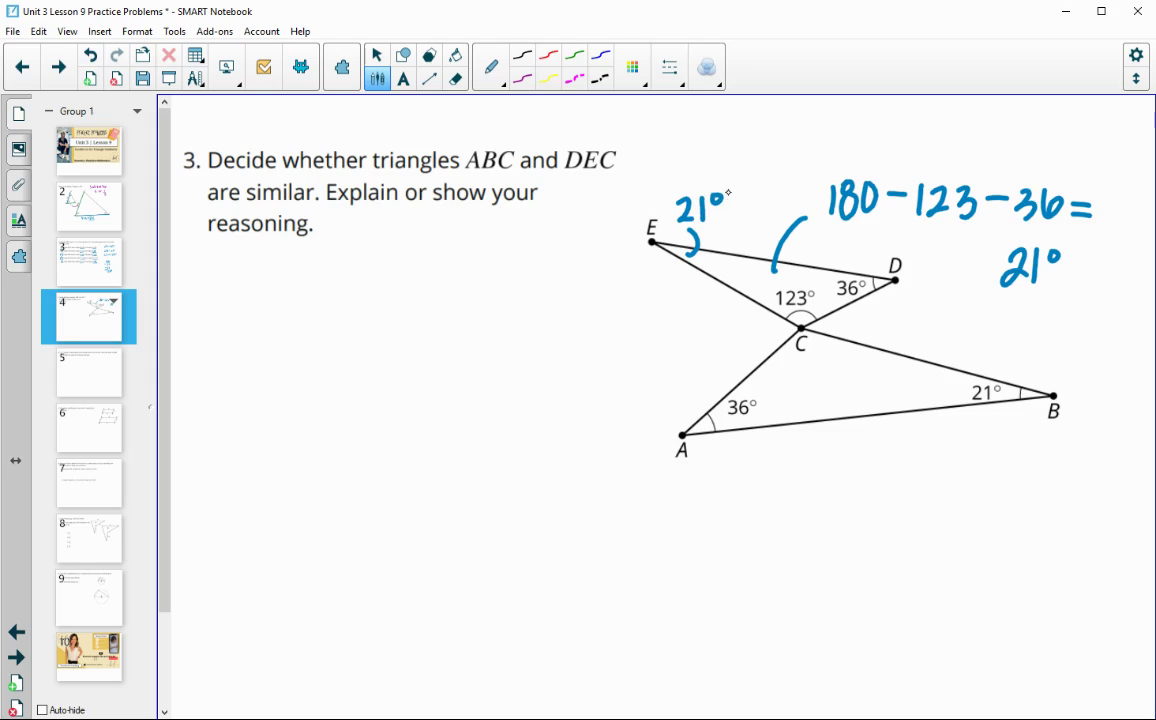
- Circle vertices E and B in magenta and write ∠E = ∠B
click(522, 78)
mouse_move(659, 215)
mouse_down()
mouse_move(646, 254)
mouse_move(669, 228)
mouse_up()
mouse_move(1063, 389)
mouse_down()
mouse_move(1035, 431)
mouse_move(1051, 386)
mouse_up()
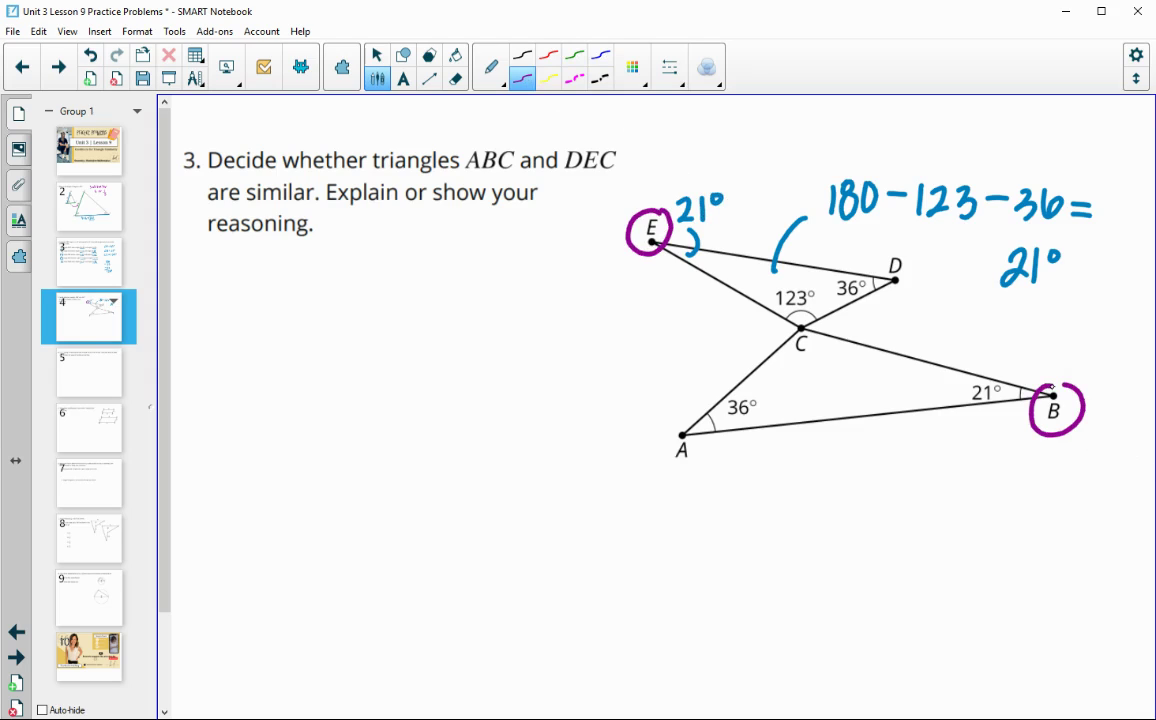
mouse_move(247, 284)
mouse_down()
mouse_move(216, 318)
mouse_move(250, 322)
mouse_up()
mouse_move(256, 292)
mouse_down()
mouse_move(270, 292)
mouse_move(276, 323)
mouse_move(318, 309)
mouse_move(320, 321)
mouse_move(362, 333)
mouse_up()
mouse_move(371, 290)
mouse_down()
mouse_move(371, 337)
mouse_move(388, 314)
mouse_move(372, 337)
mouse_up()
- Circle vertices D and A in green and write ∠D = ∠A below ∠E = ∠B
click(632, 67)
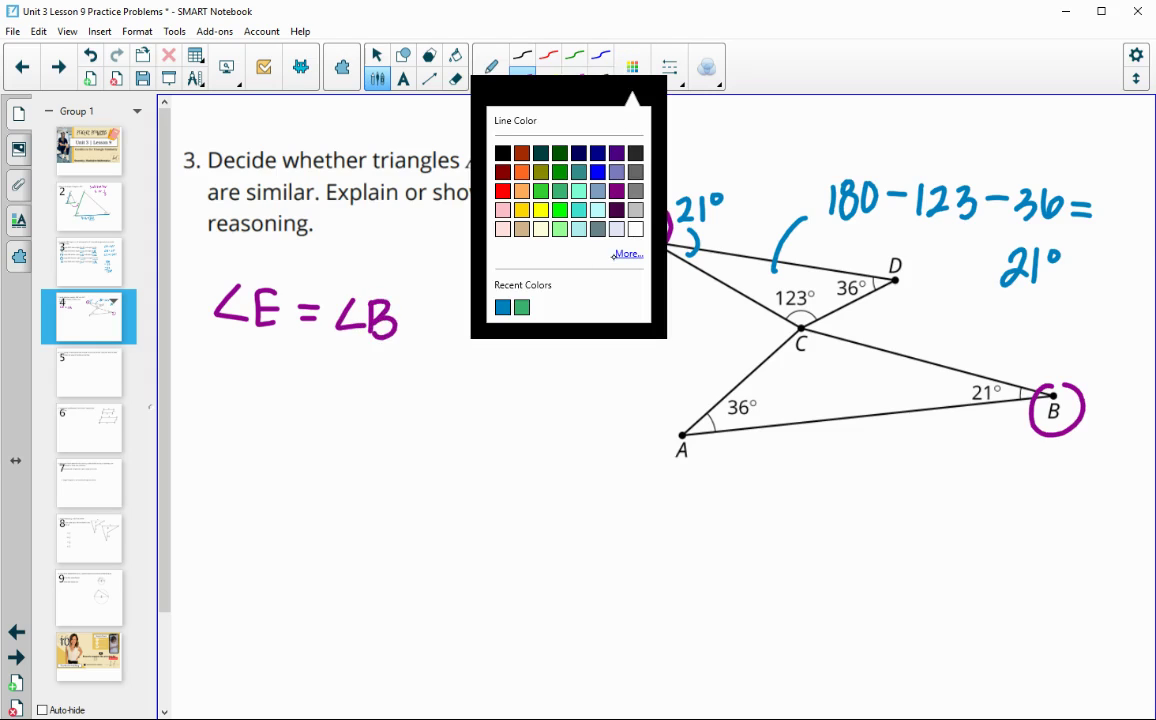
click(560, 190)
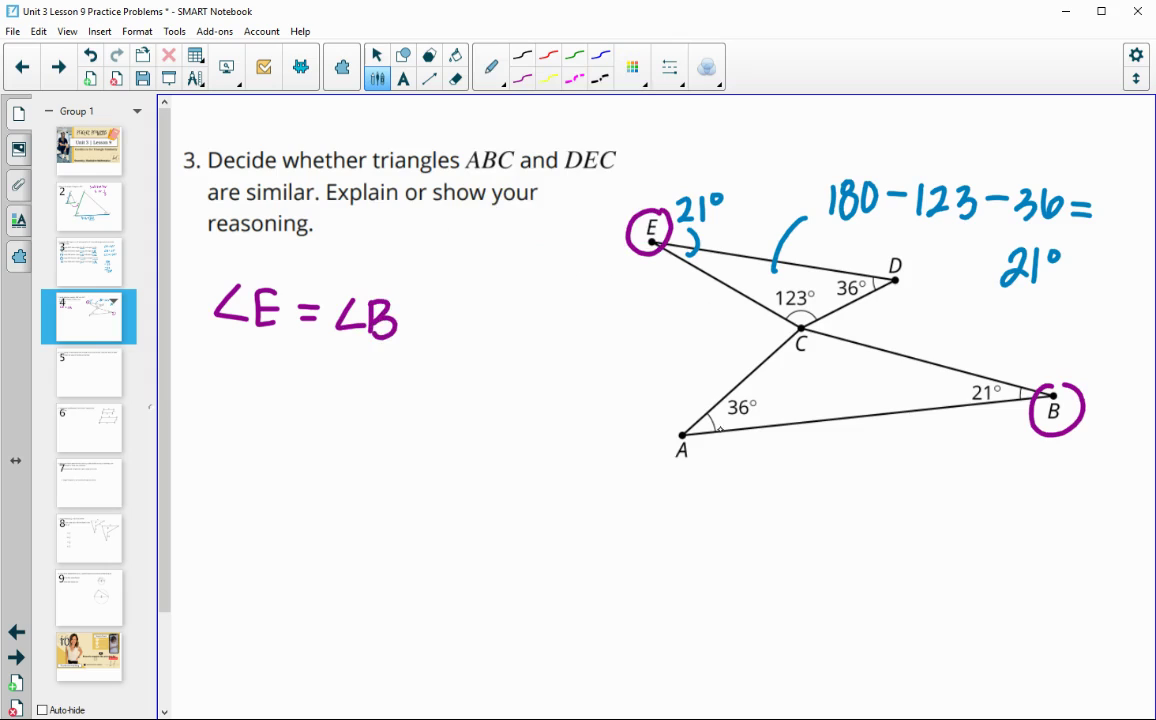
mouse_move(903, 262)
mouse_down()
mouse_move(882, 292)
mouse_move(892, 252)
mouse_up()
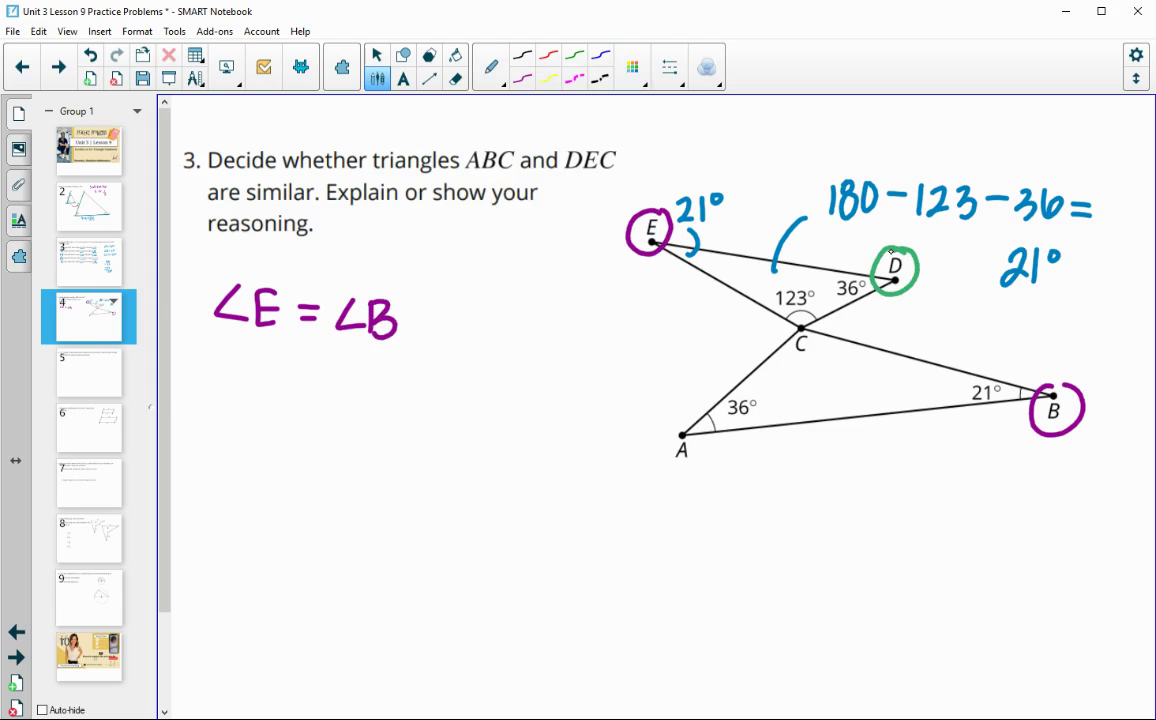
drag(690, 415, 685, 422)
mouse_move(245, 348)
mouse_down()
mouse_move(219, 375)
mouse_move(250, 380)
mouse_up()
drag(262, 355, 265, 392)
mouse_move(288, 370)
mouse_down()
mouse_move(310, 368)
mouse_move(312, 379)
mouse_up()
mouse_move(339, 372)
mouse_down()
mouse_move(347, 365)
mouse_move(360, 391)
mouse_move(383, 356)
mouse_move(396, 392)
mouse_up()
drag(373, 379, 391, 378)
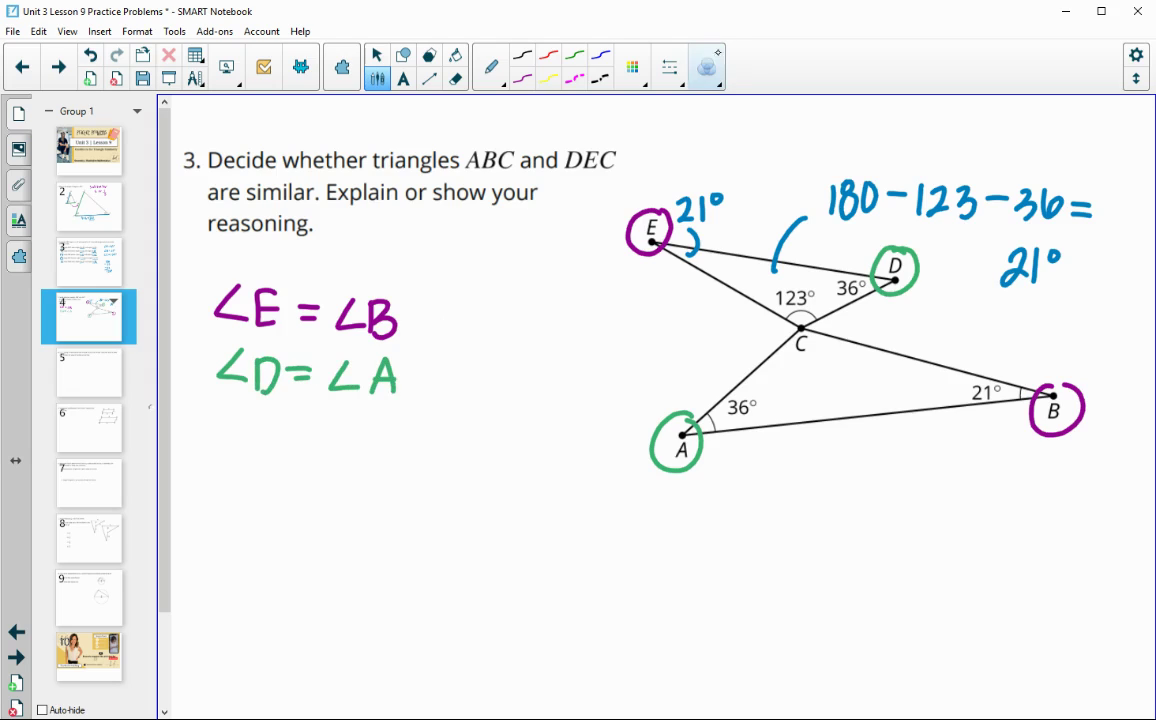
- Switch the ink back to blue and start writing the conclusion
click(632, 67)
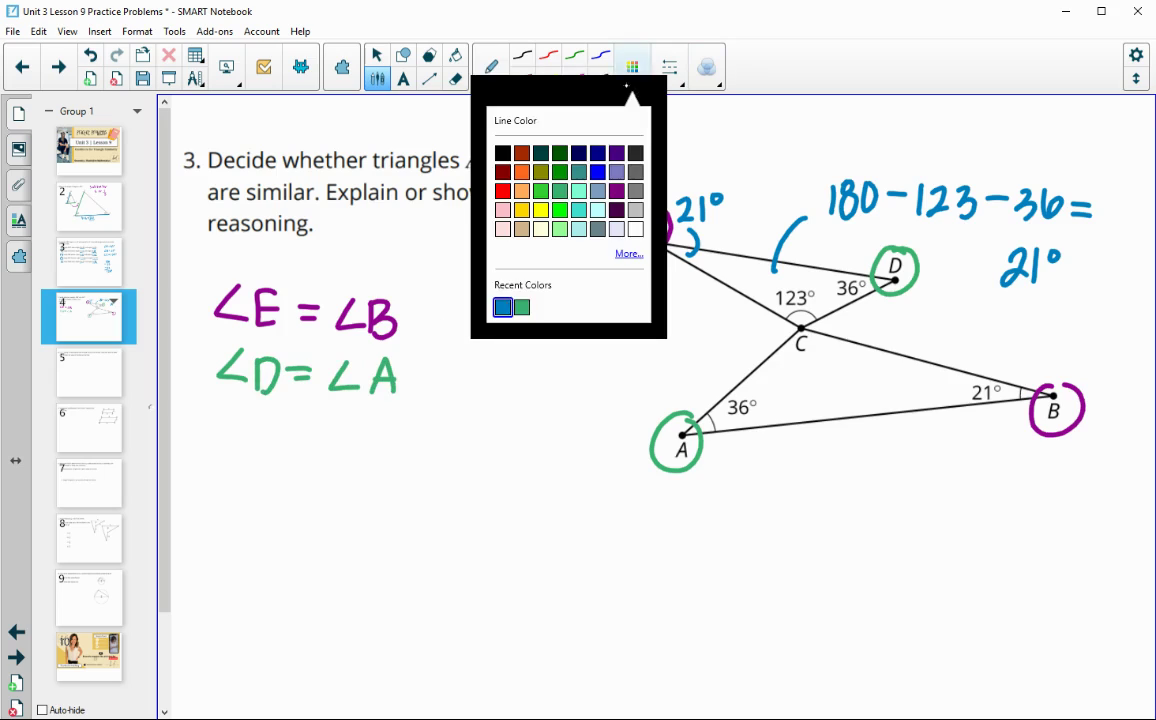
click(503, 307)
mouse_move(218, 443)
mouse_down()
mouse_move(218, 475)
mouse_move(230, 441)
mouse_up()
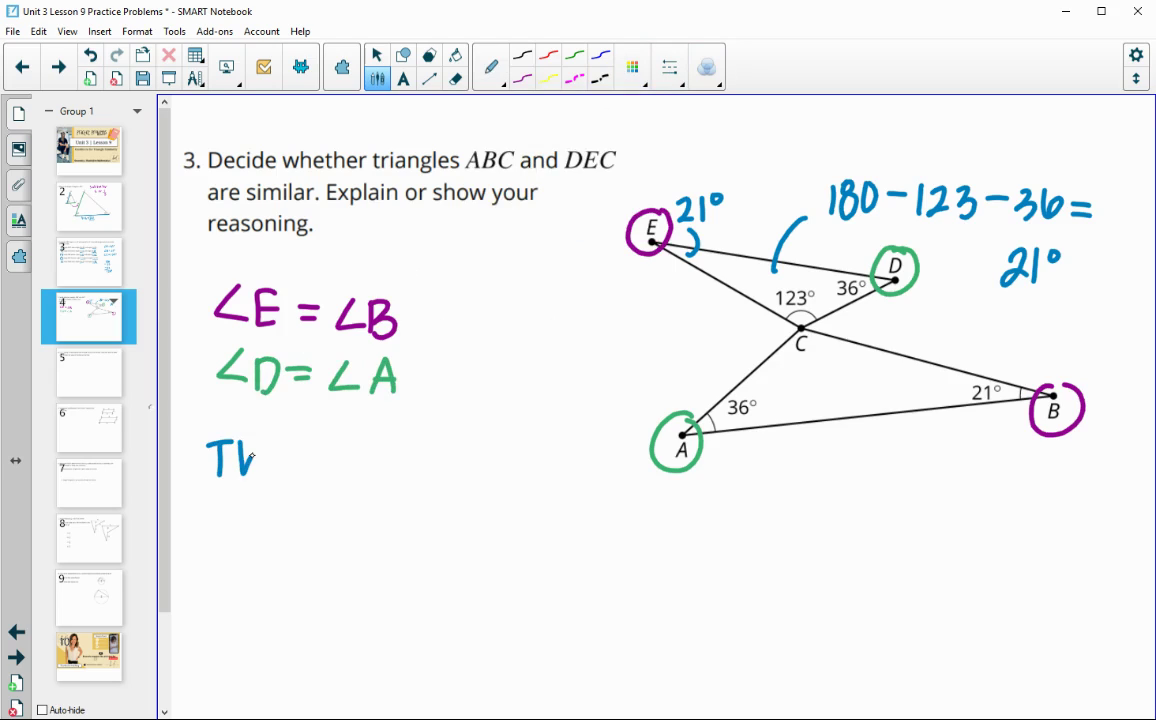